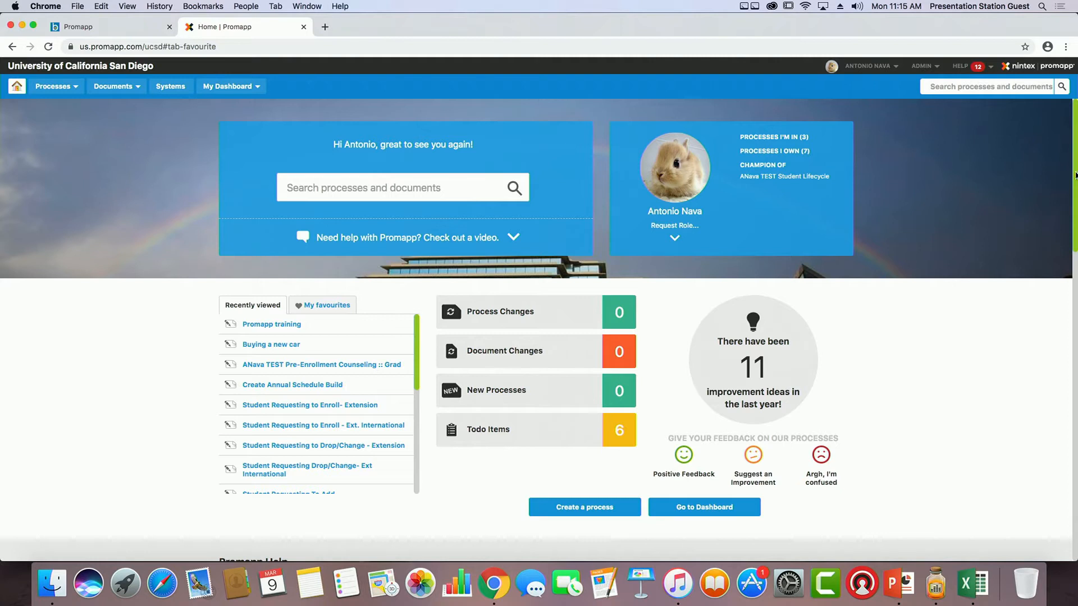
Step: Look over the available help topics and expand the full set of popular help videos on the home page
left_click(980, 66)
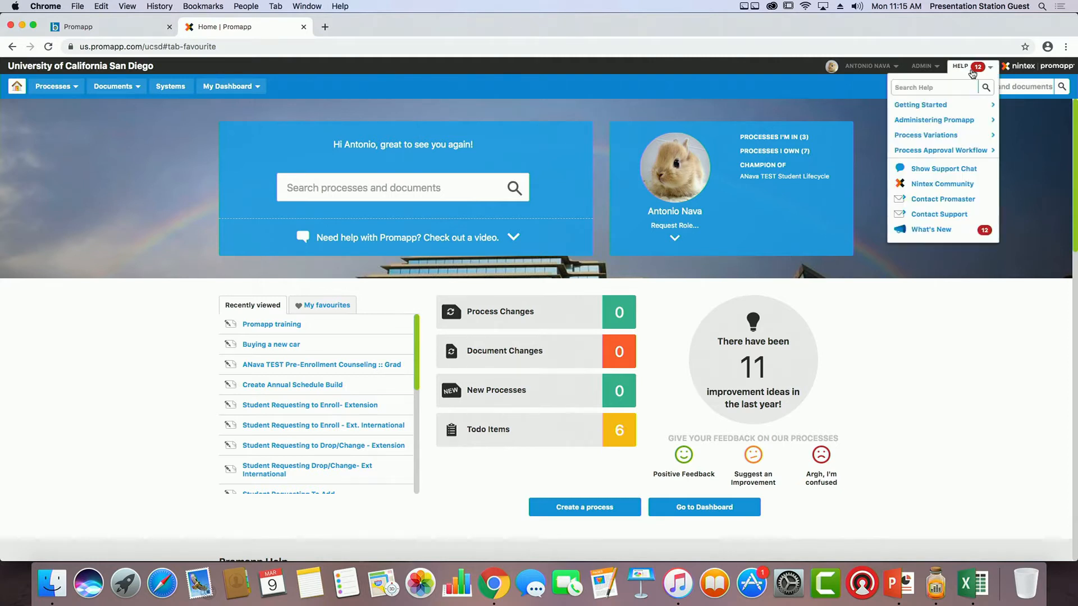
mouse_move(931, 109)
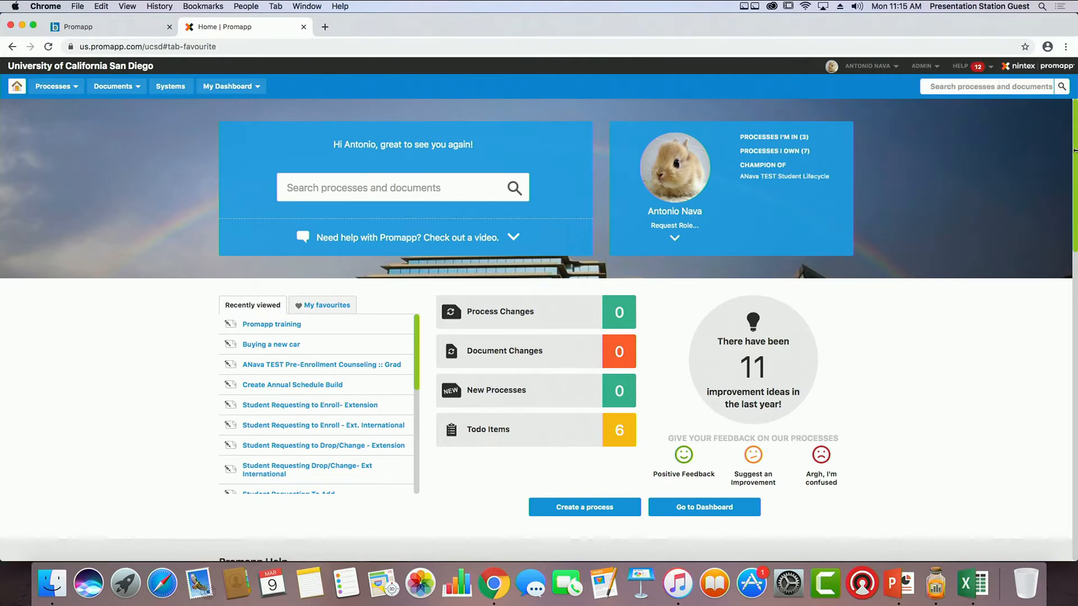
scroll(1014, 278, "down", 7)
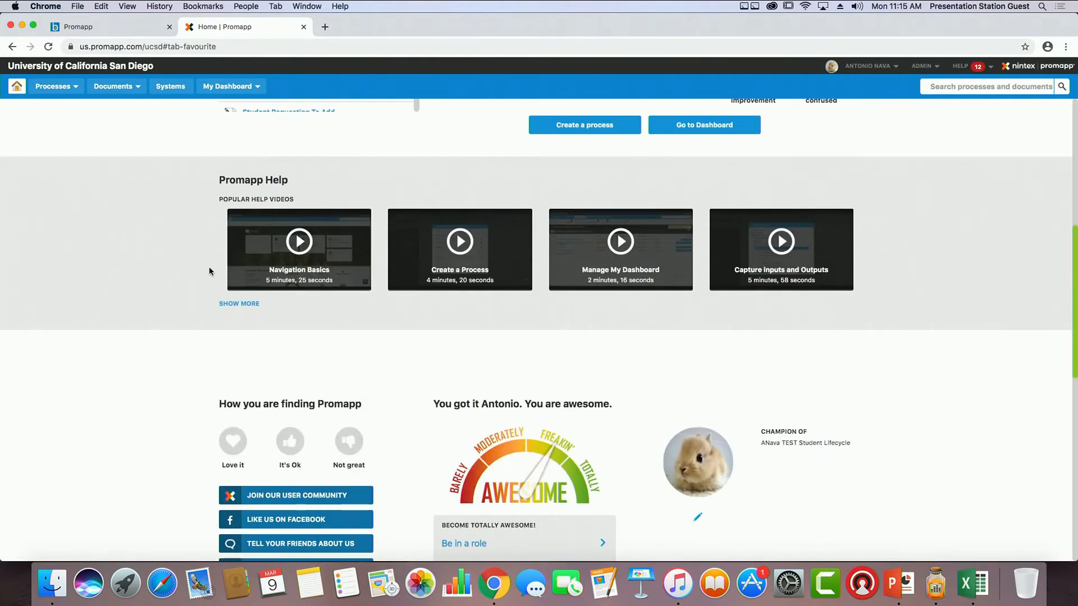
left_click(240, 304)
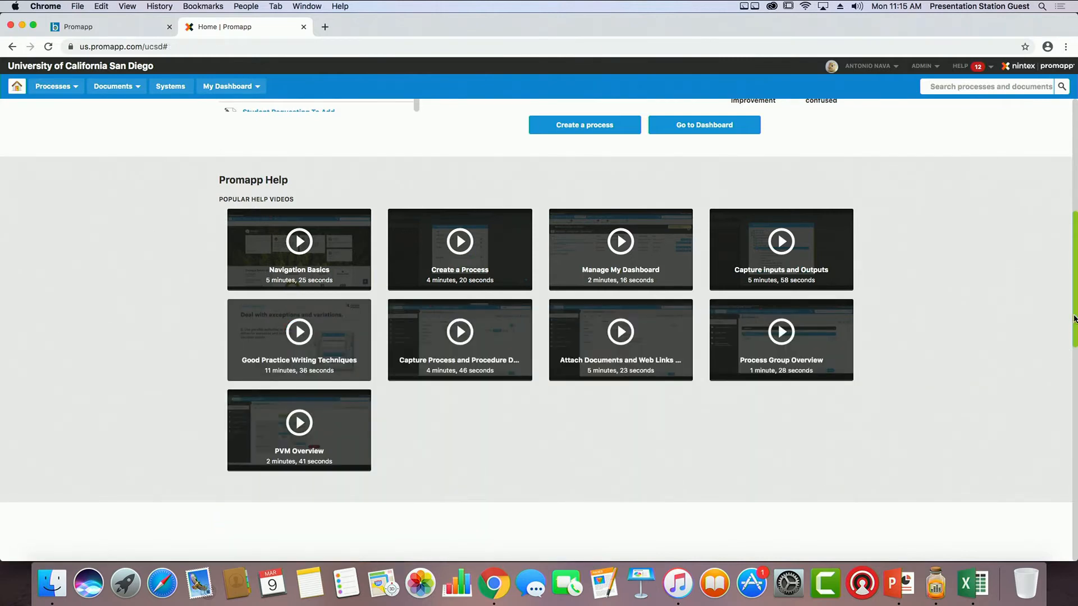
scroll(1070, 324, "up", 10)
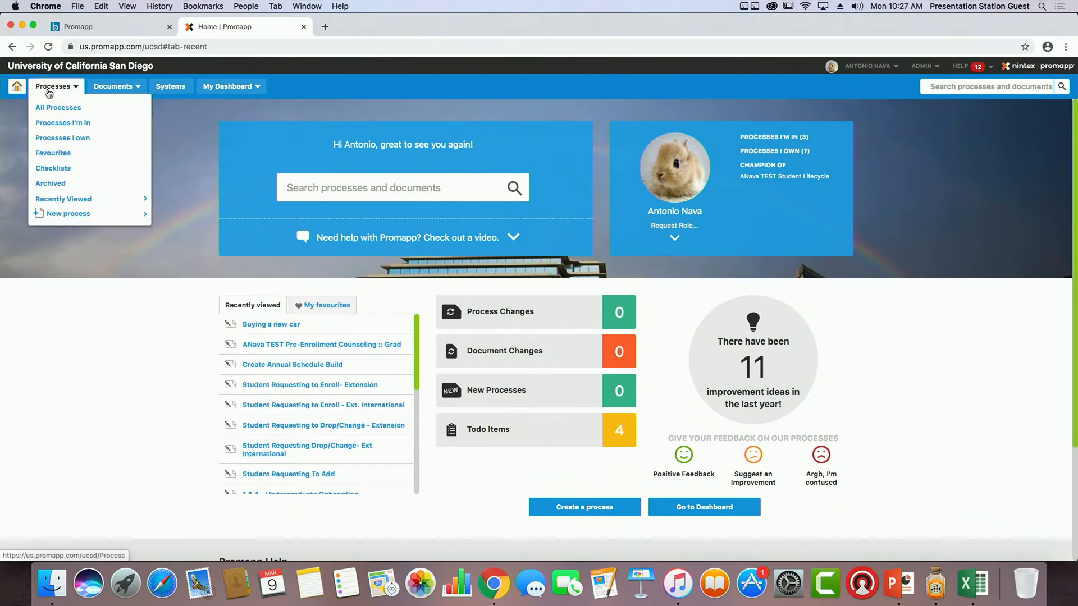
Step: Start a new process in the "Z - Promapp Training (do not delete)" group
mouse_move(78, 202)
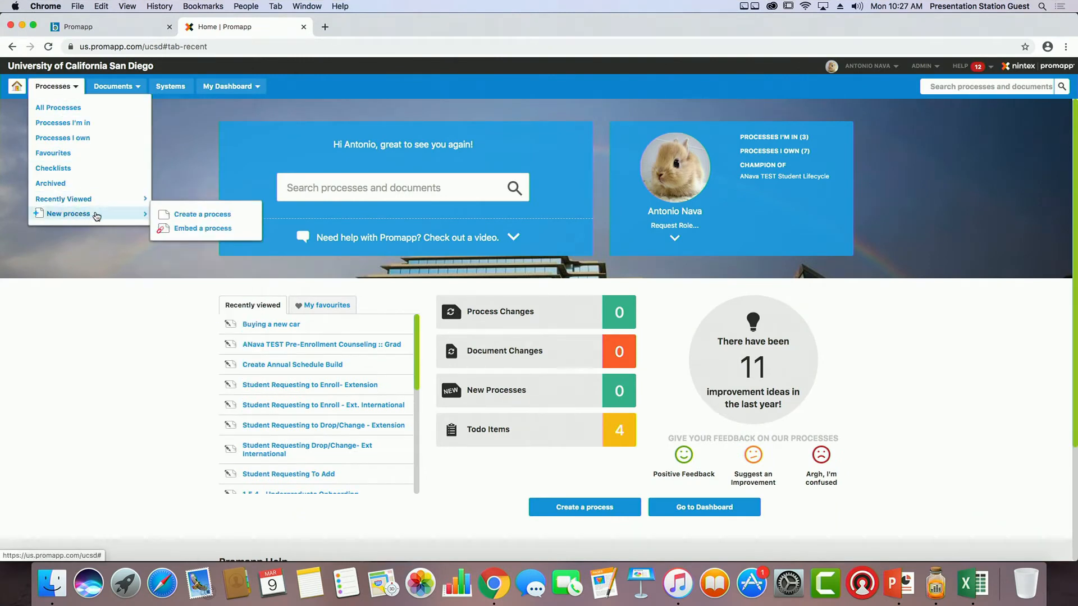
left_click(182, 218)
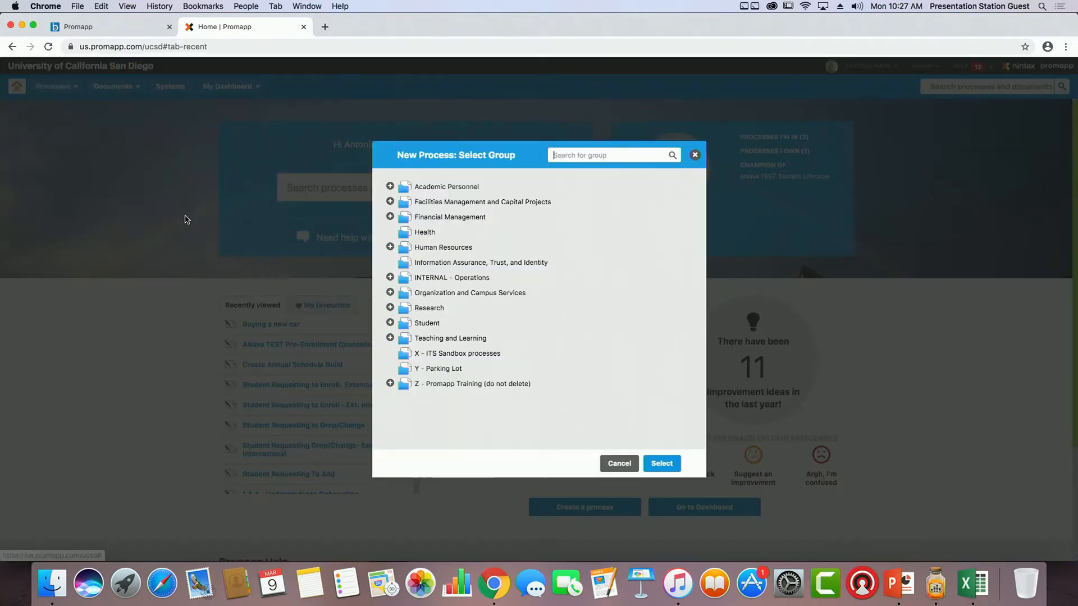
left_click(464, 389)
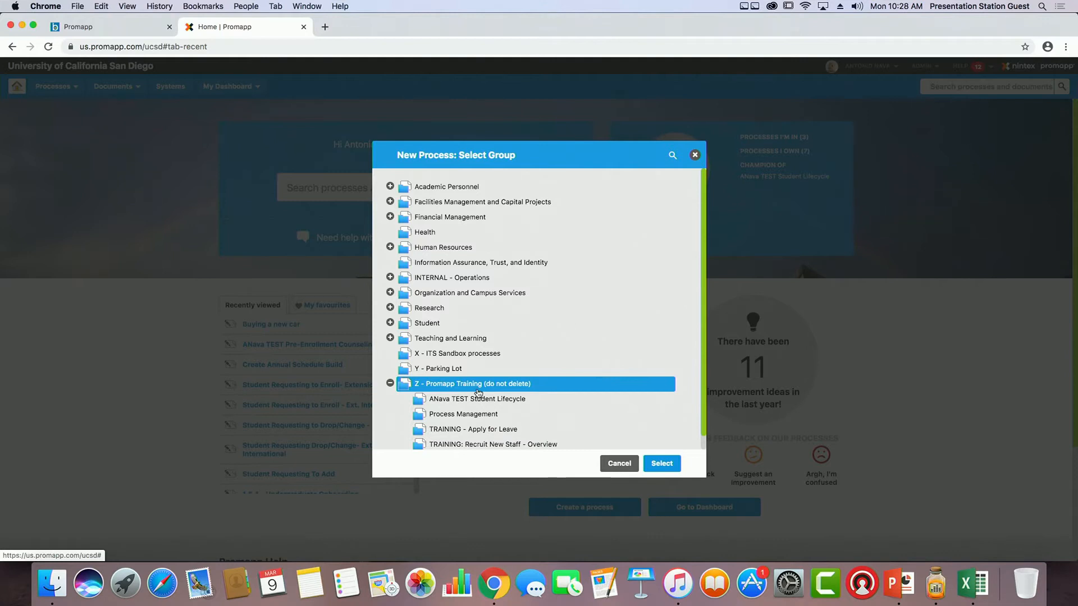
left_click(661, 464)
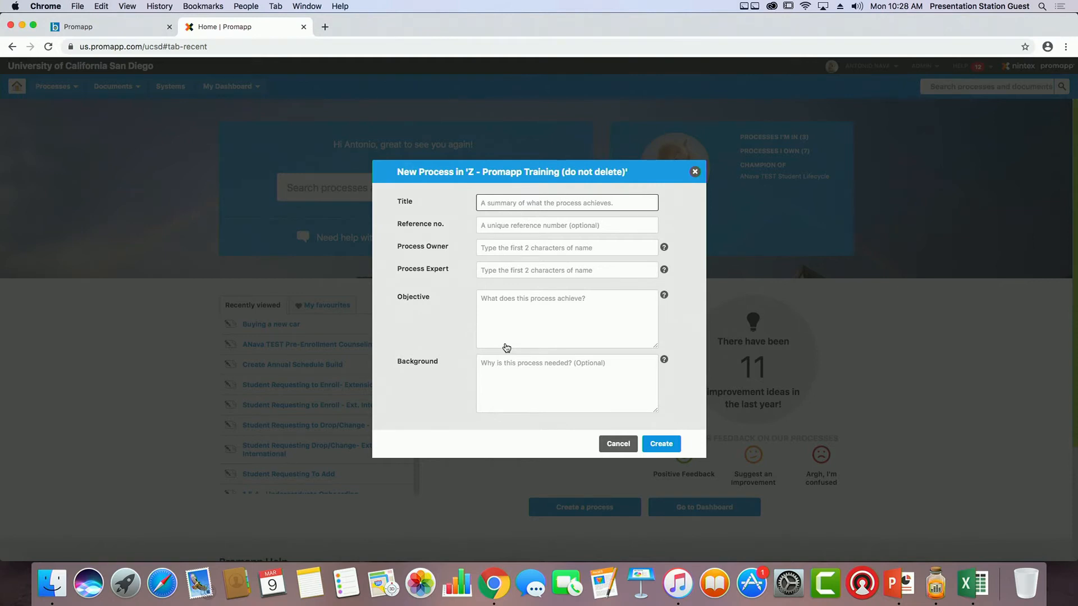
Step: Title the new process "Promapp training" without choosing any of the suggested similar processes
type("Promapp ")
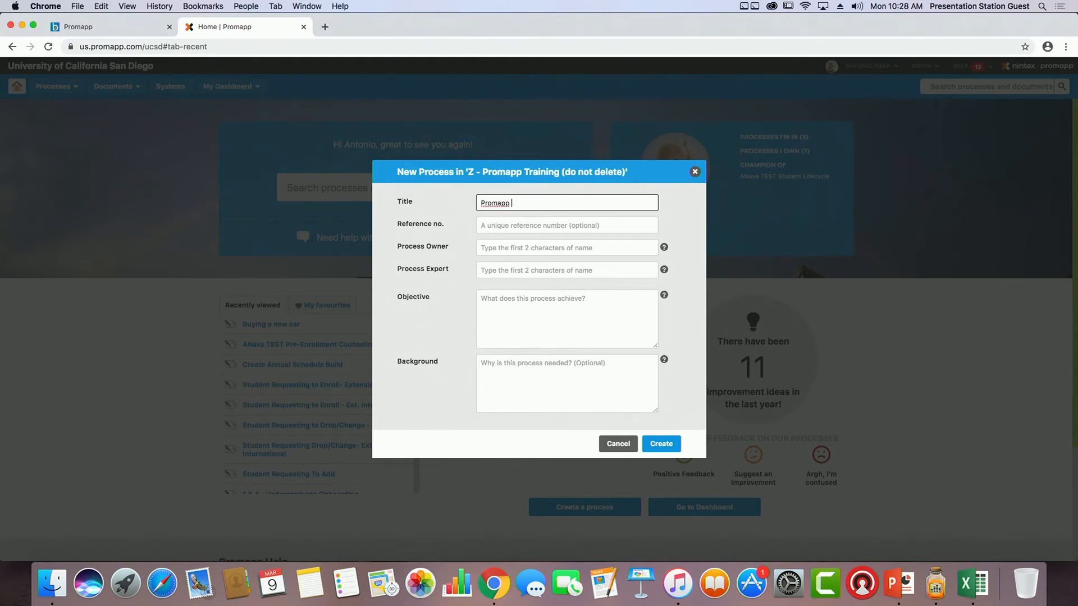
type("training")
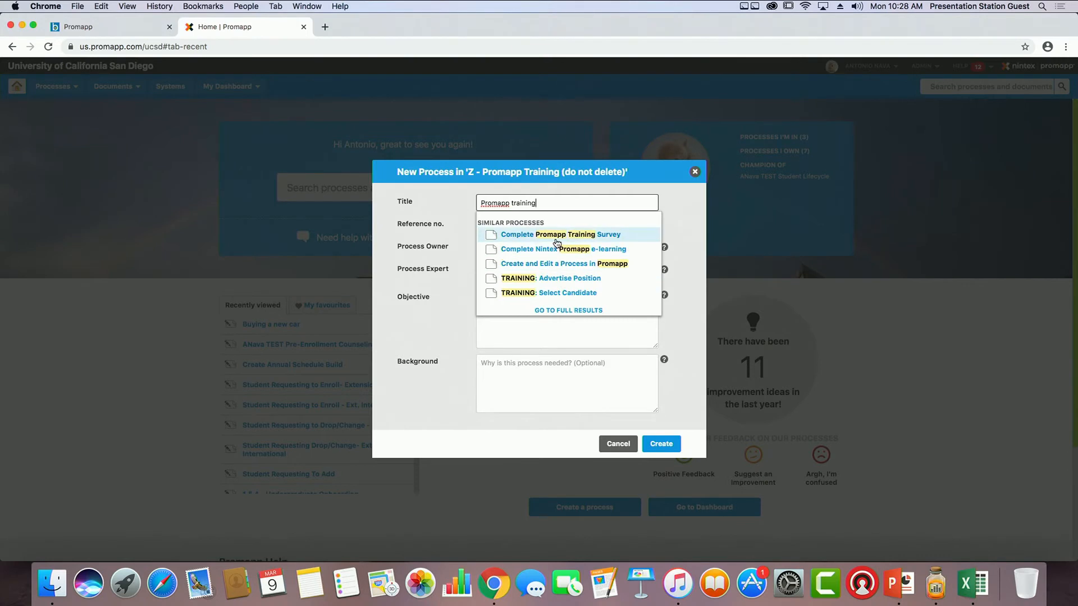
left_click(541, 343)
left_click(508, 228)
Step: Set Promapp Promaster as both the process owner and the process expert, and check the explanation of the expert role
left_click(505, 250)
type("Promapp")
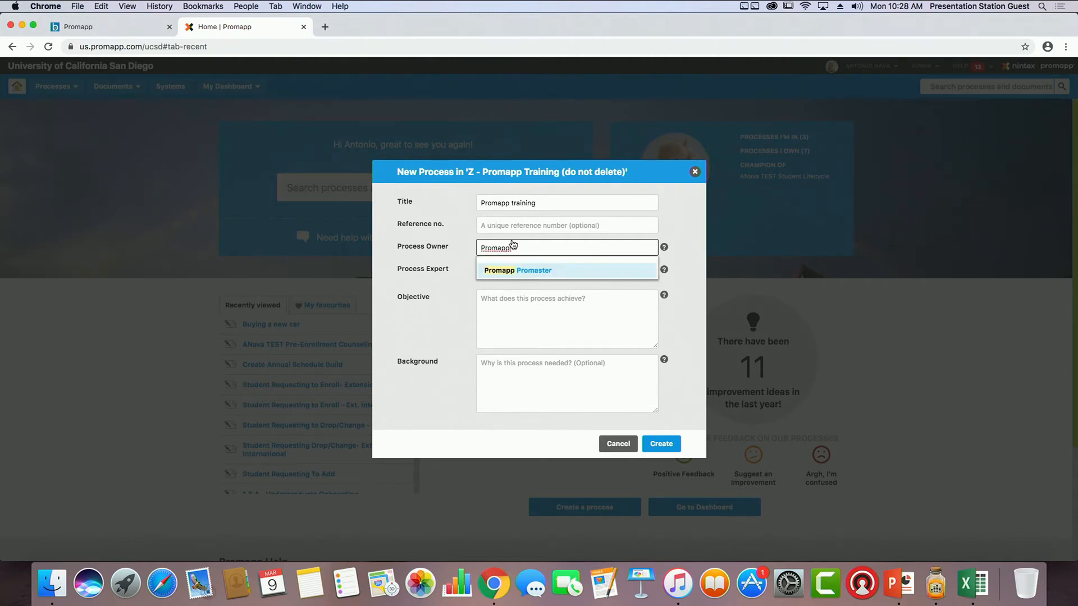
left_click(515, 273)
left_click(516, 275)
type("Promapp")
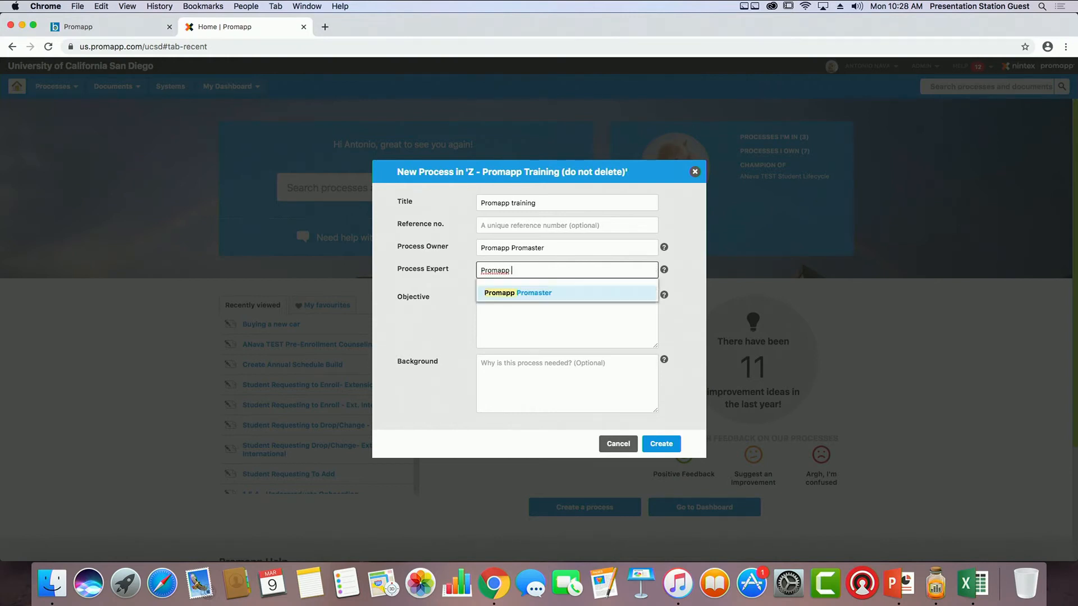
left_click(514, 293)
mouse_move(664, 247)
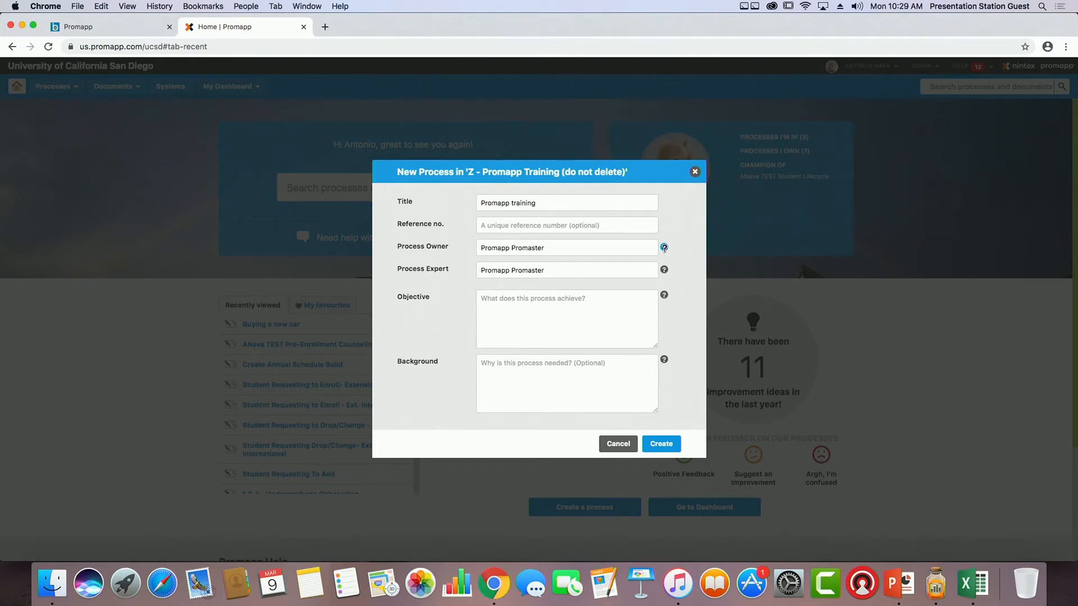
mouse_move(664, 269)
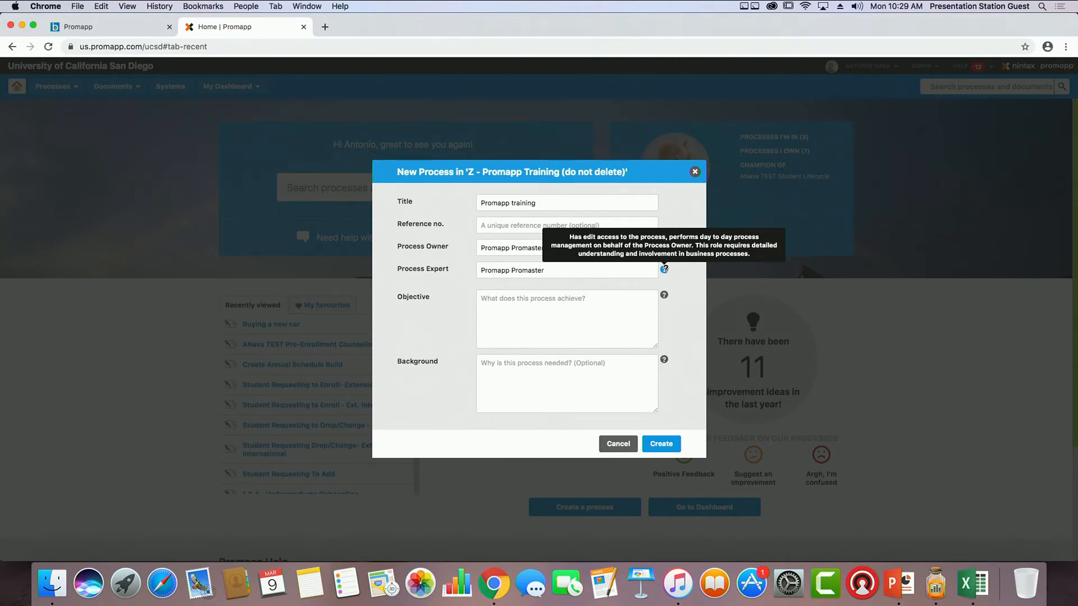
Step: Enter the objective "To onboard new Promapp users" and create the process
left_click(550, 307)
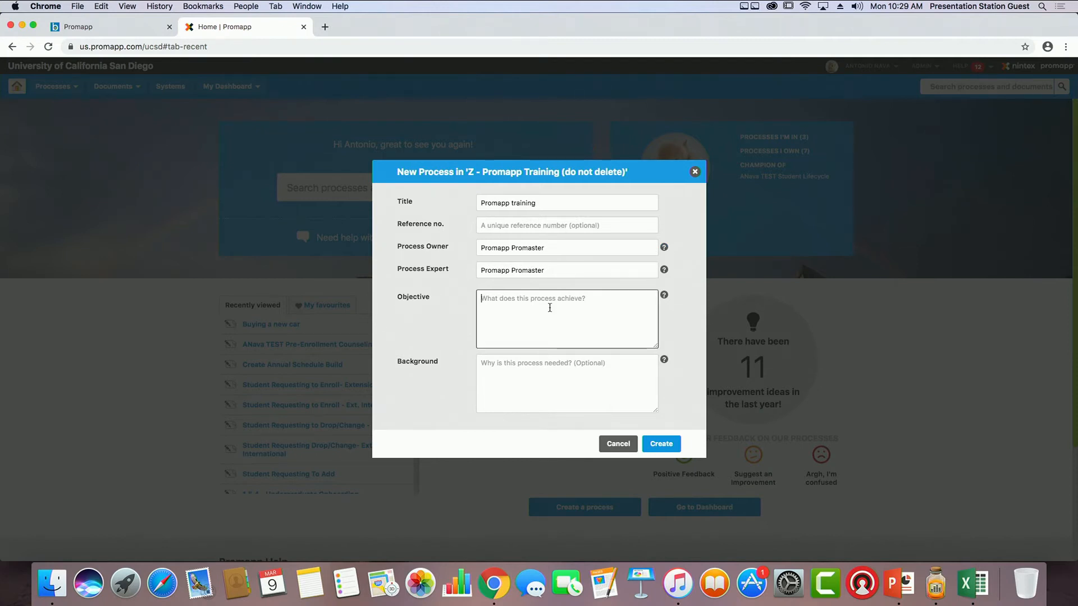
type("To onboard new Prom")
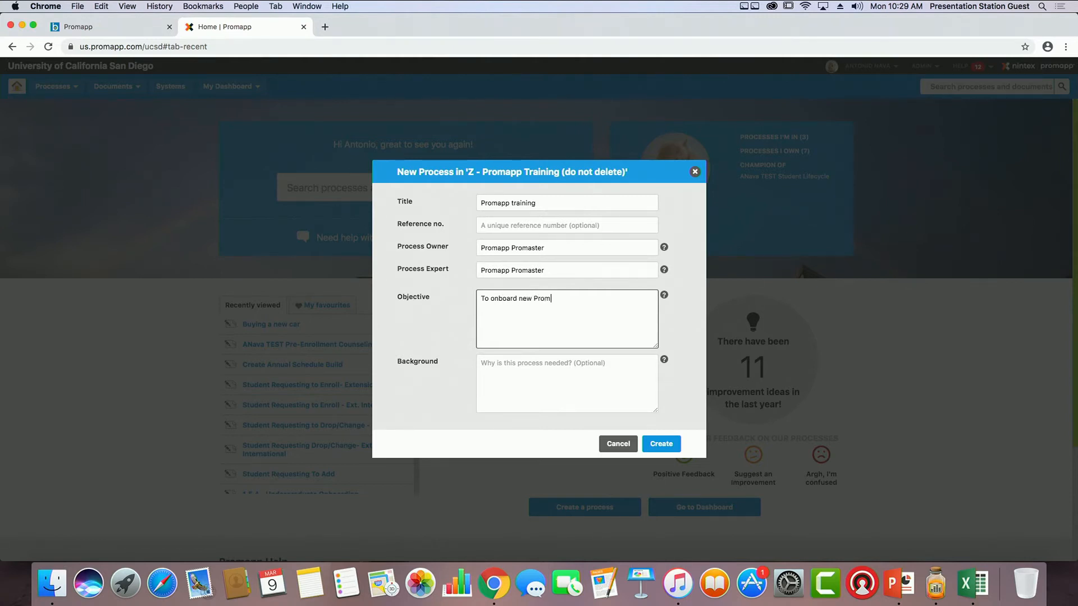
type("app users")
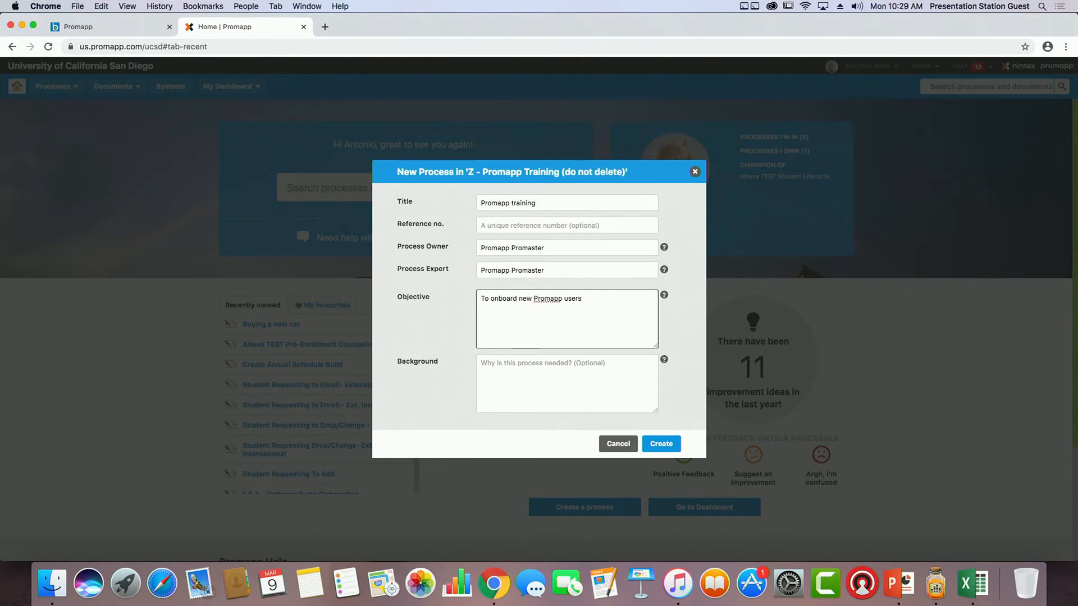
left_click(662, 446)
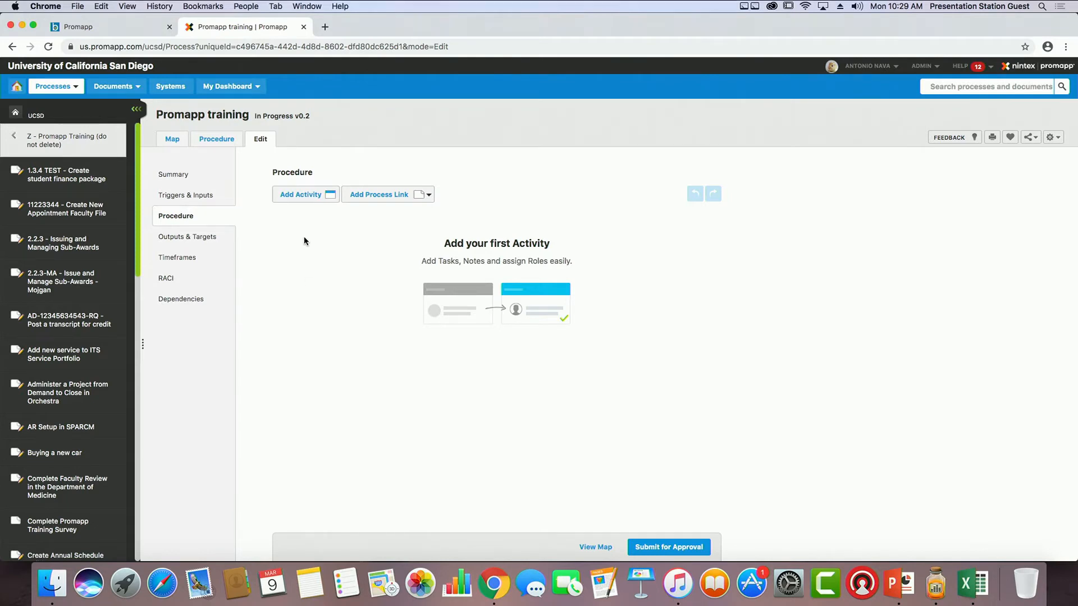
Step: Add a first activity "Gather information about Promapp" to the procedure and assign it to the ALL STAFF role
left_click(300, 195)
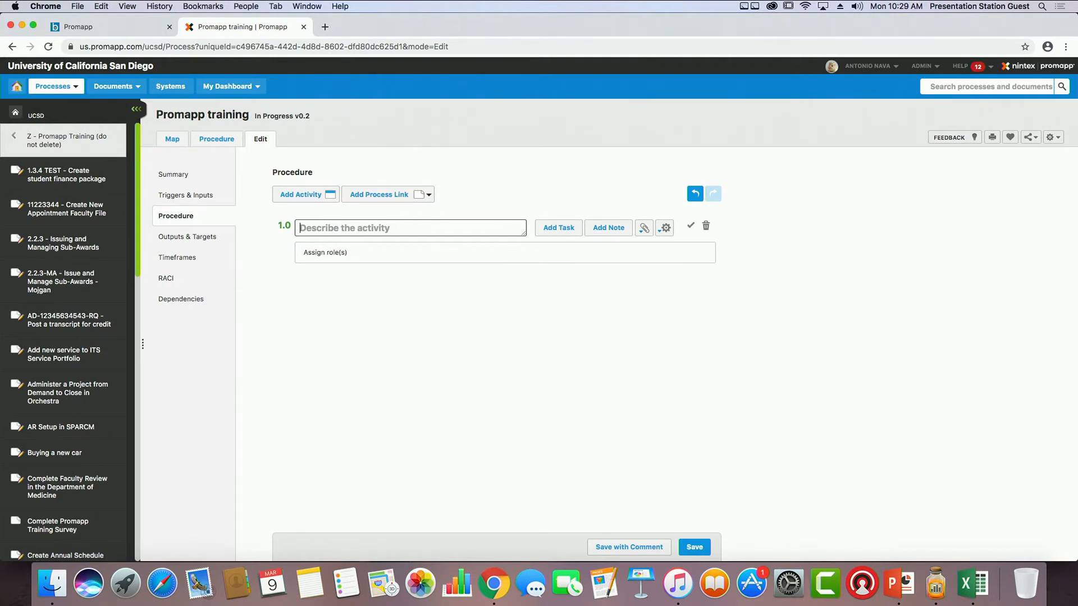
type("Gather infomr")
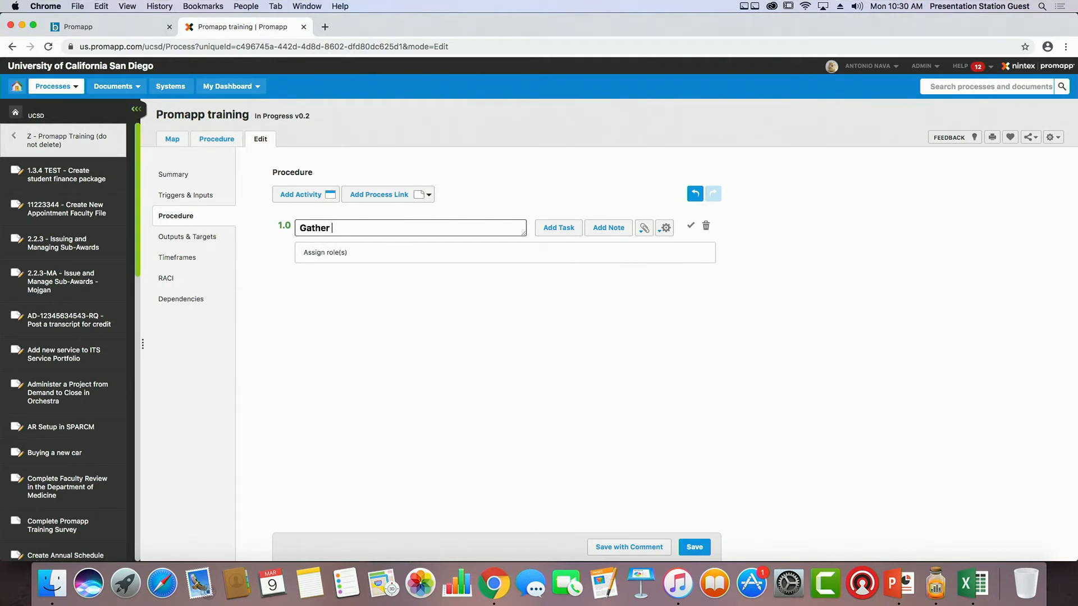
key("BackSpace")
type("rmation about Promapp")
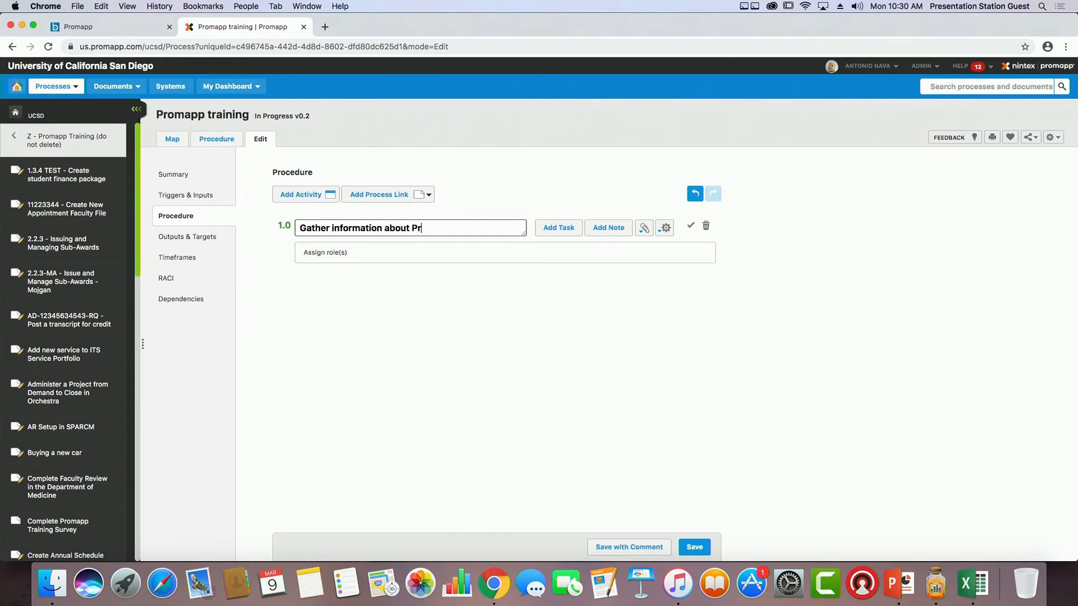
left_click(312, 312)
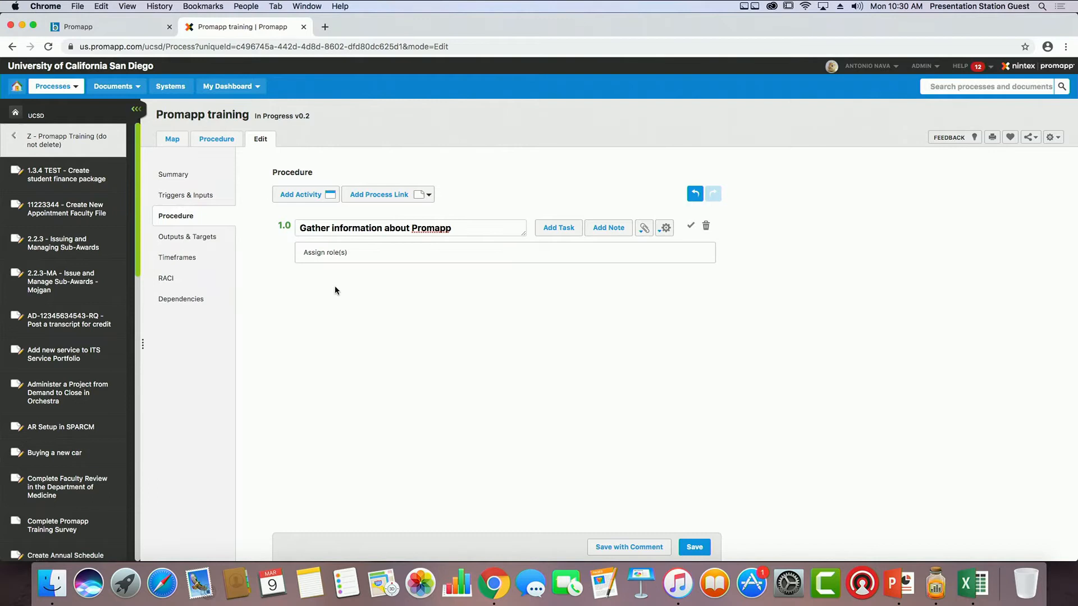
left_click(361, 256)
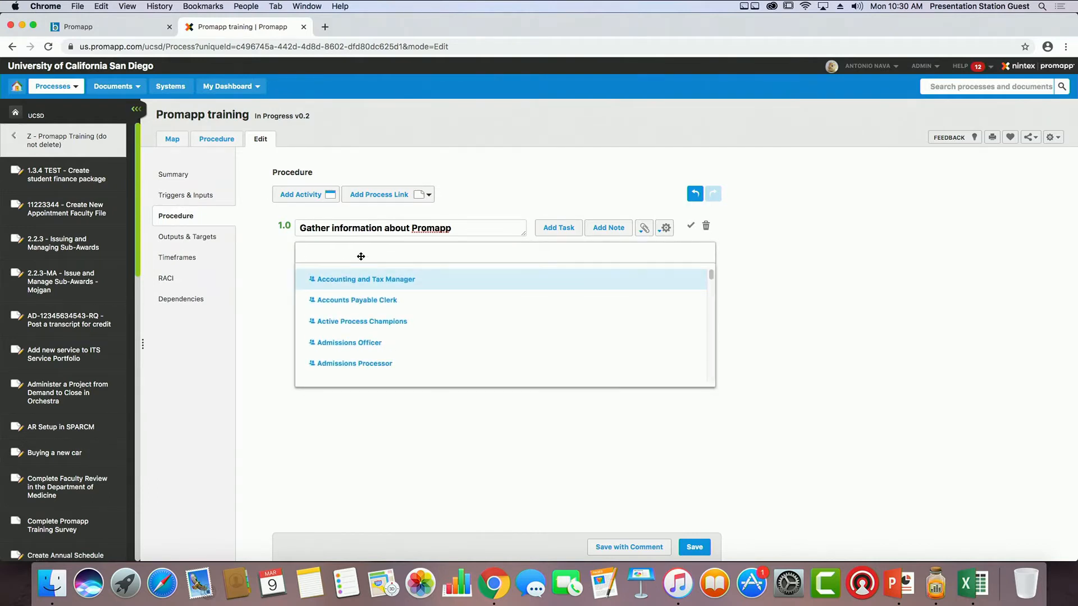
type("all")
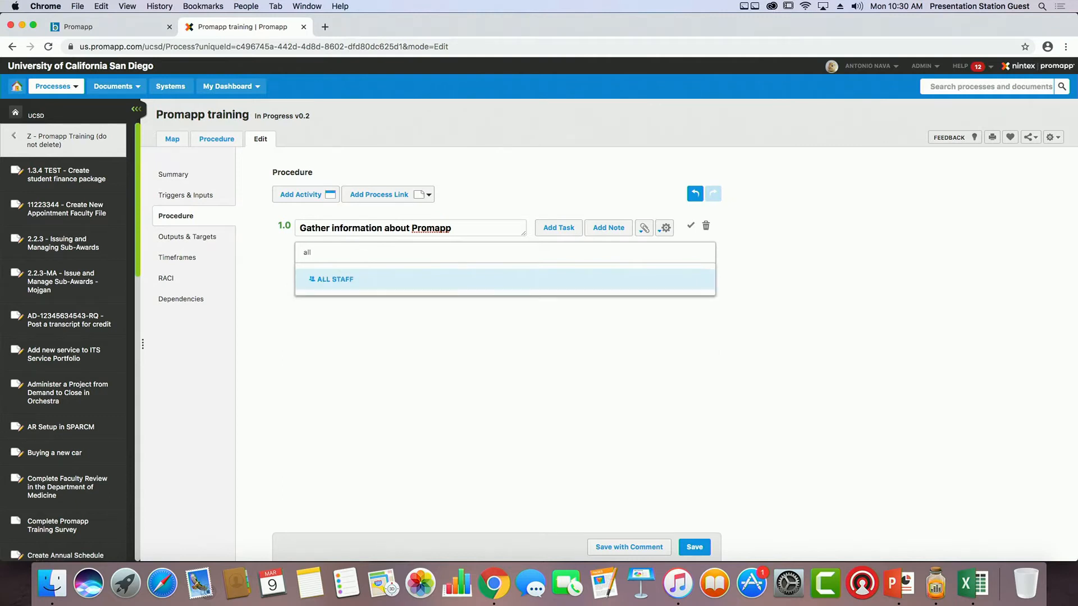
left_click(346, 280)
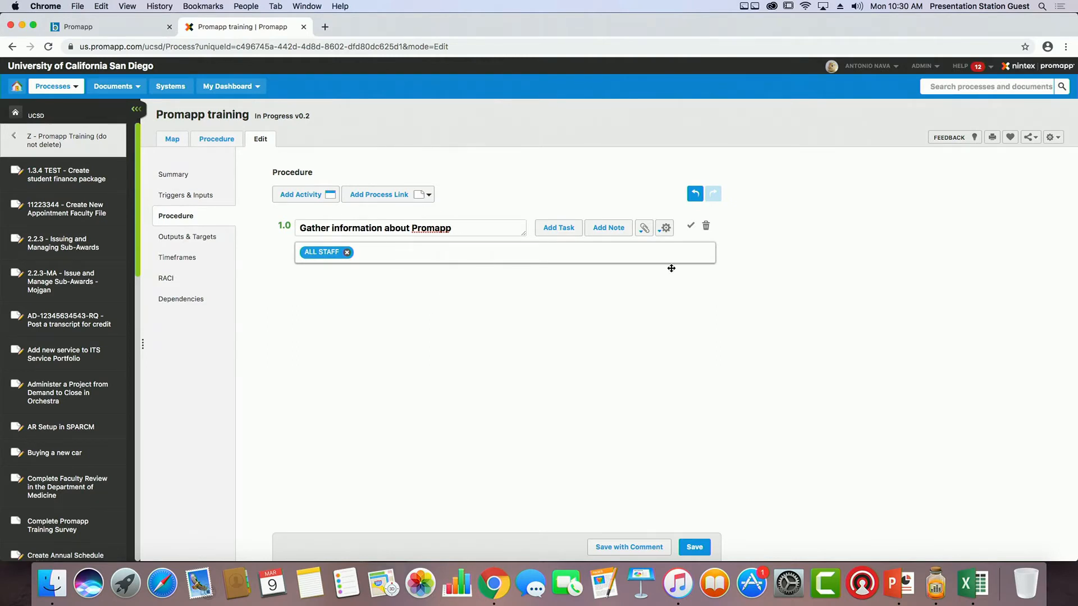
Step: Add the tasks "Visit Blink page", "Emailing Promaster" and "Perform a Google search" to the first activity
left_click(560, 228)
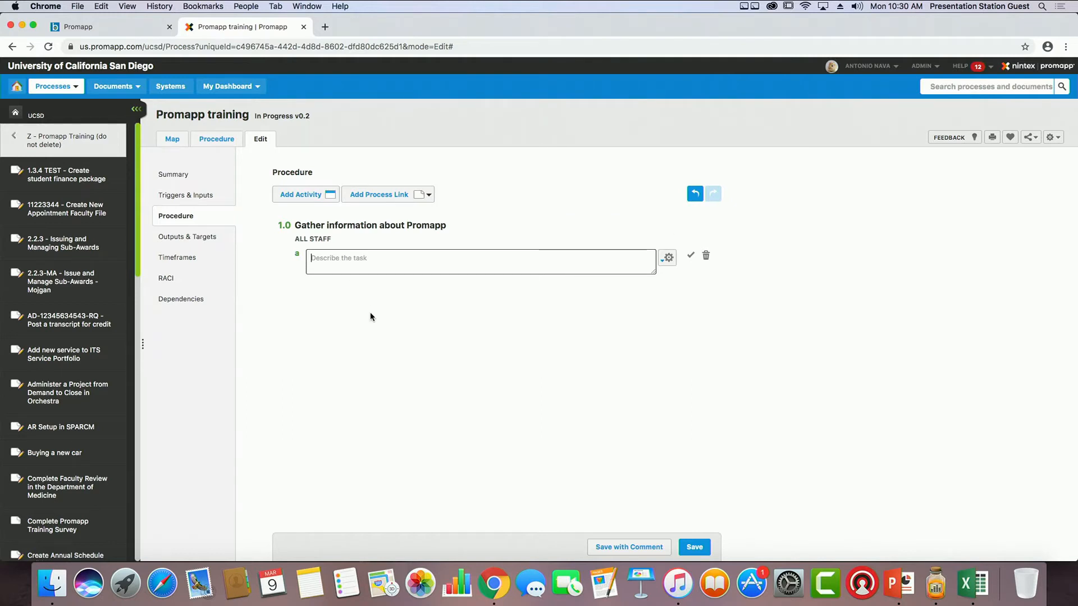
type("Visit Blink page")
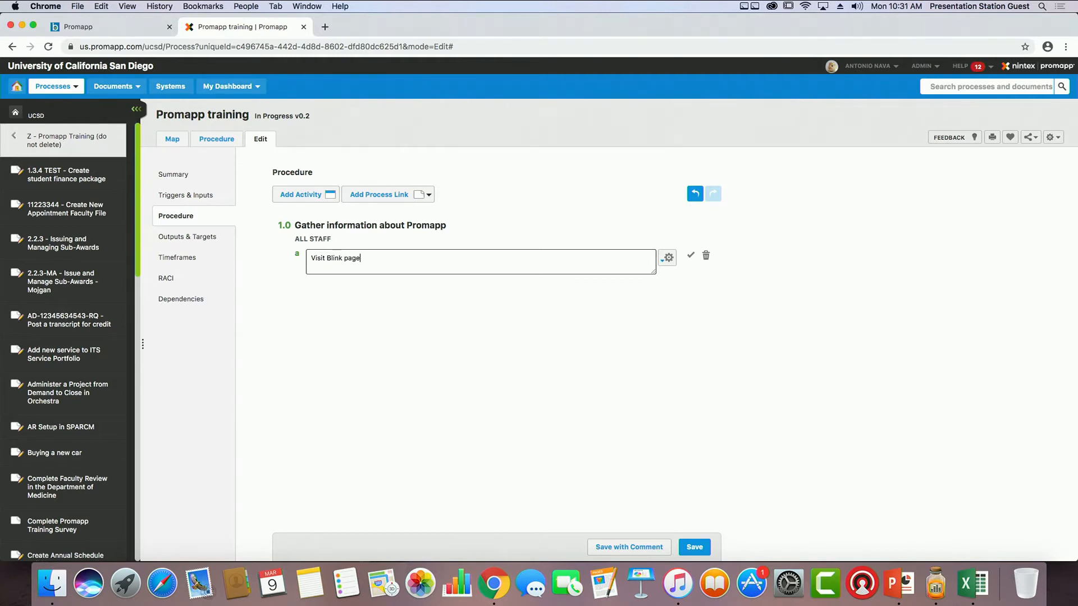
key("Return")
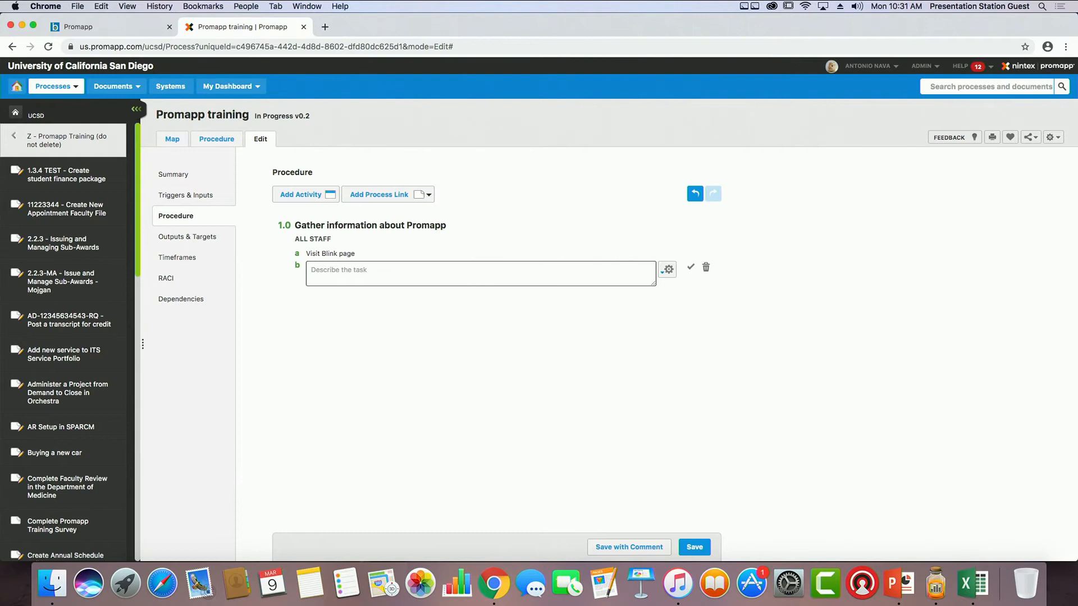
type("Emailing P")
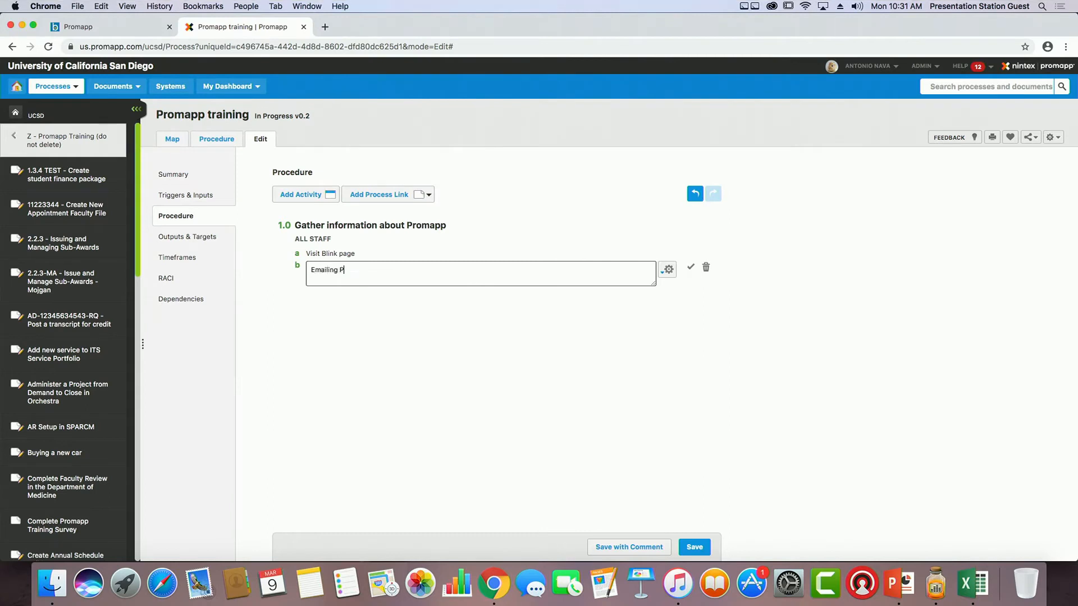
type("romap")
key("BackSpace")
type("ster")
key("Return")
type("Perform a Google search")
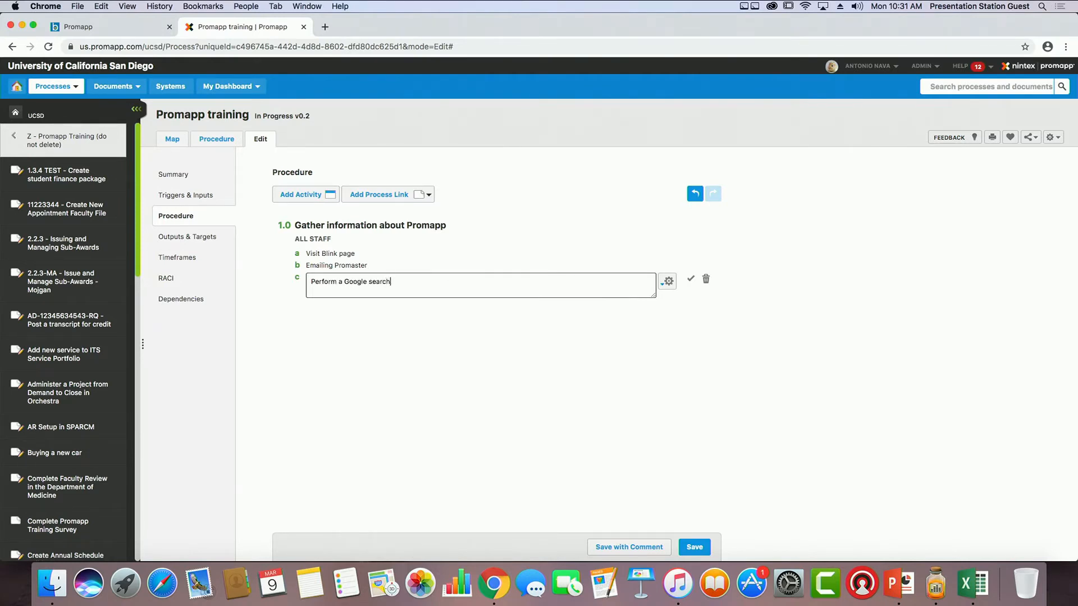
Step: Add a second activity described as "Complete preliminary training" to the procedure
left_click(309, 197)
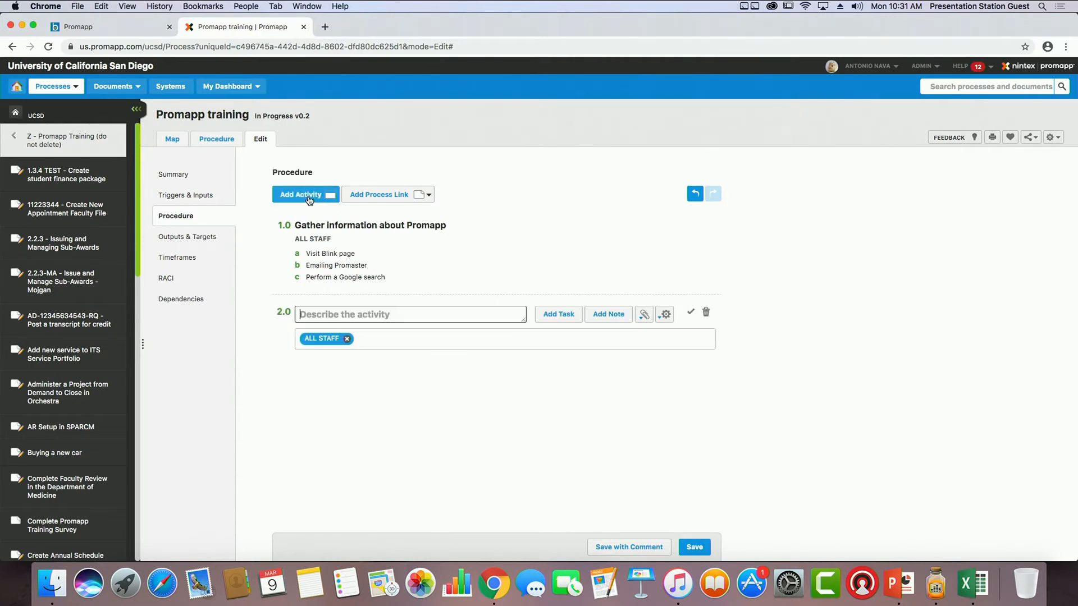
type("Comp")
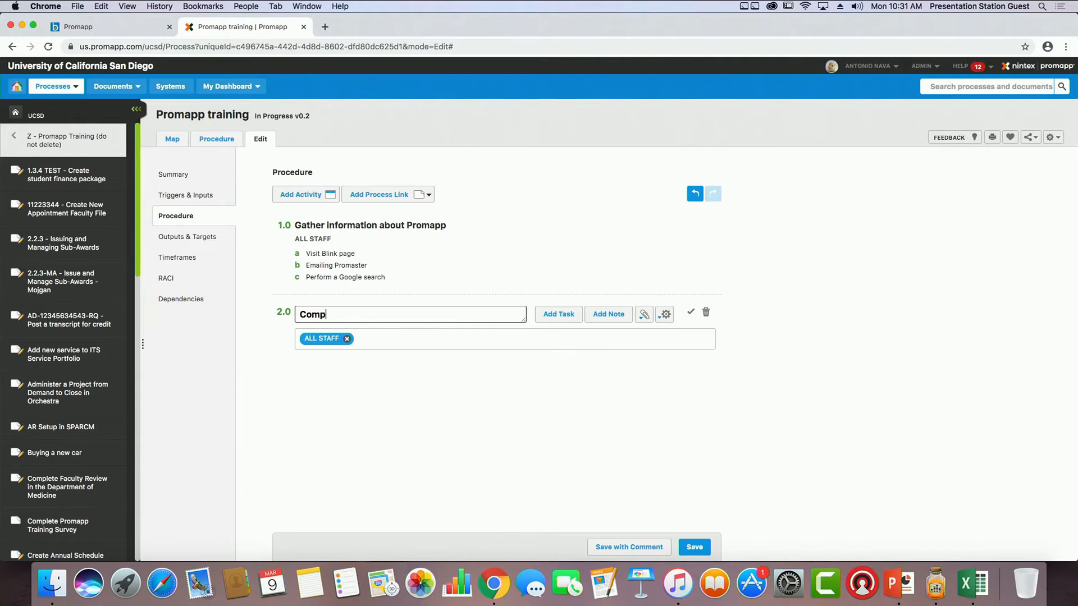
type("lete preliminary training")
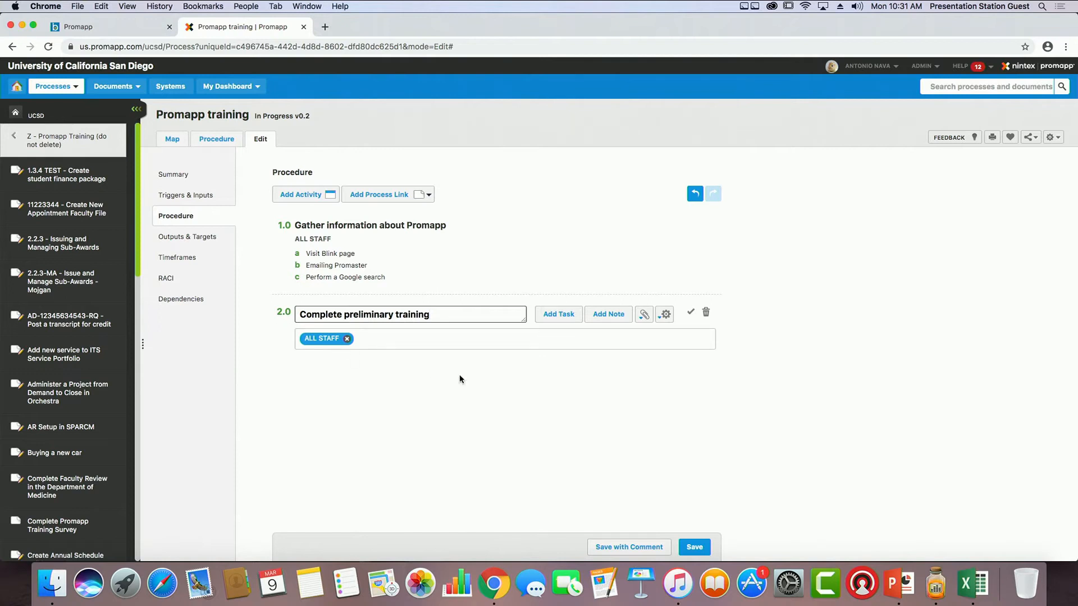
Step: Add the tasks "Watch two videos", "Email Promaster" and "Sign access agreement" to the "Complete preliminary training" activity
left_click(559, 314)
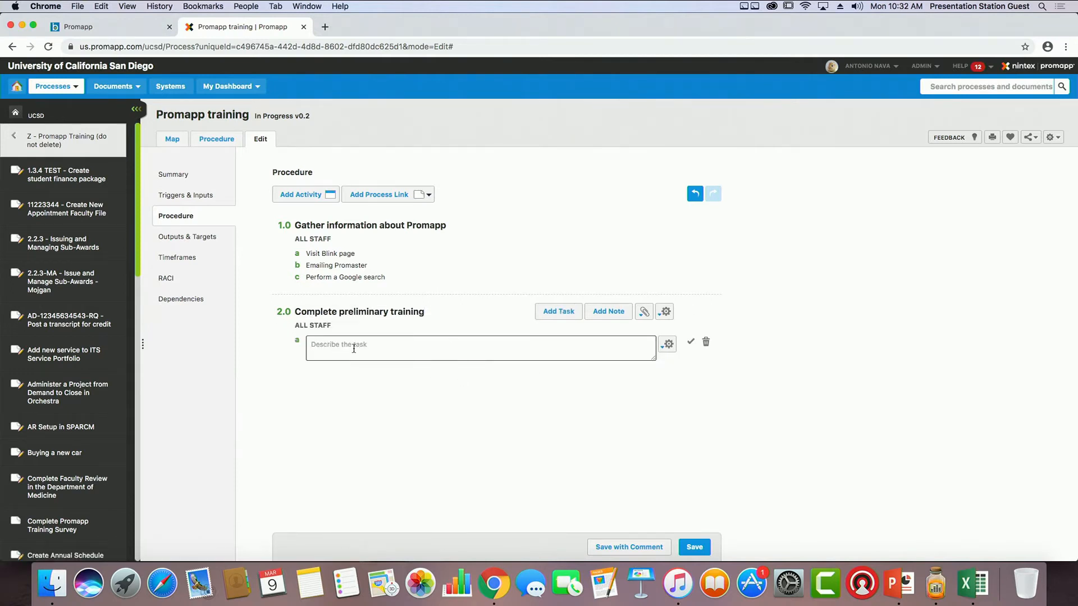
type("Watch two videos")
key("Return")
type("Email Proma")
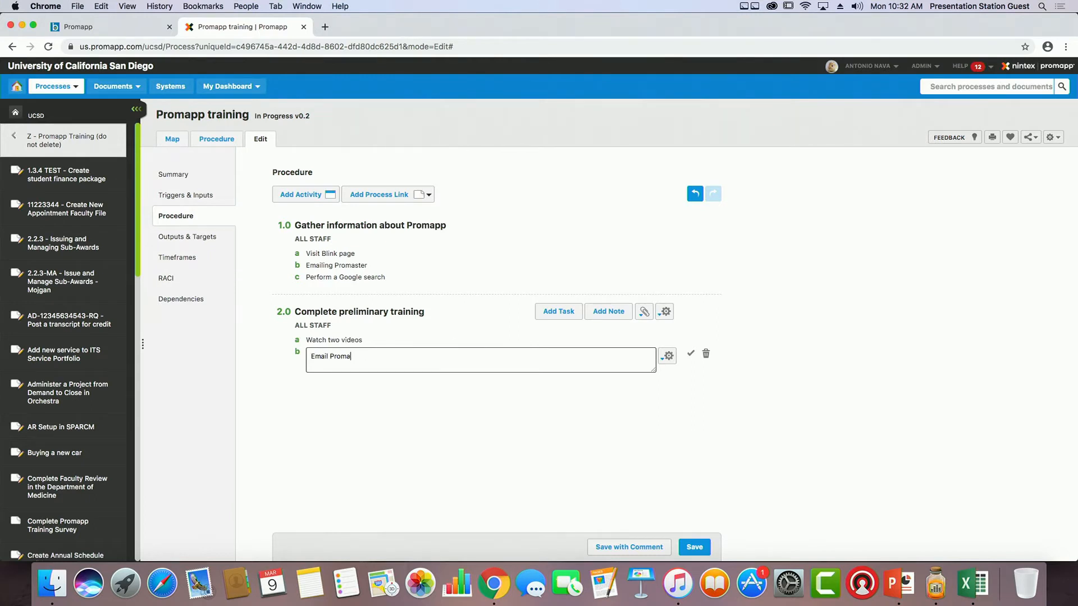
type("ster")
key("Return")
type("Sign")
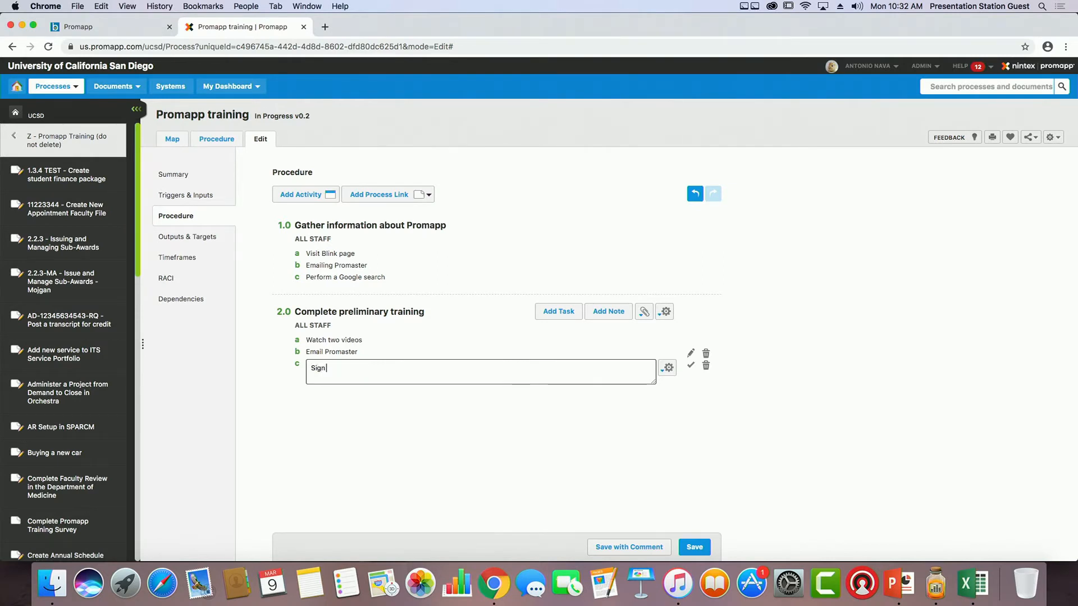
type(" access agreement")
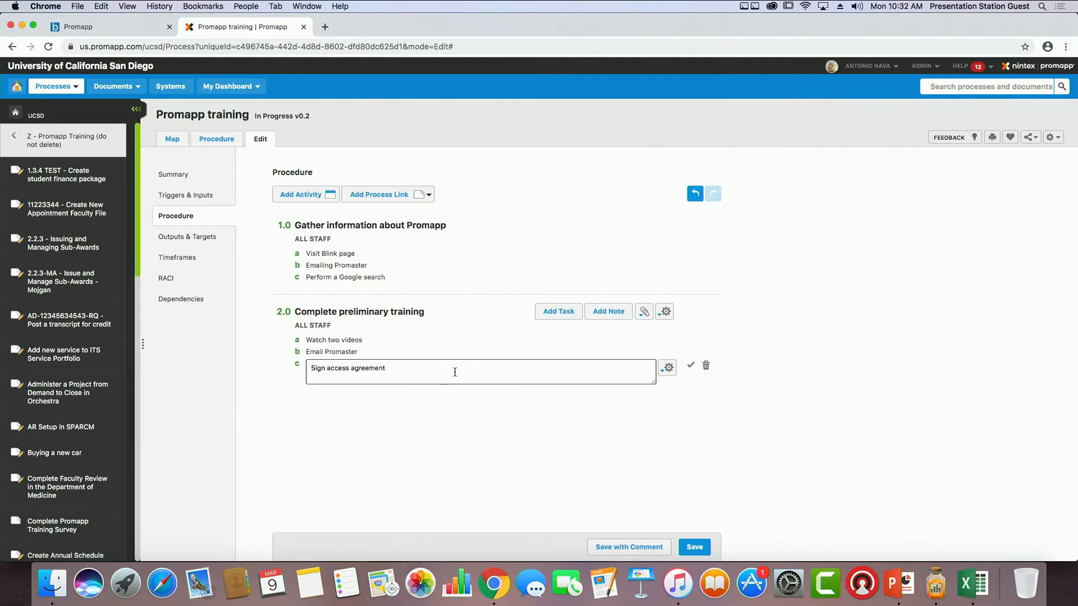
Step: Add a third activity described as "Attend in-person training" to the procedure, keeping the ALL STAFF role
left_click(311, 196)
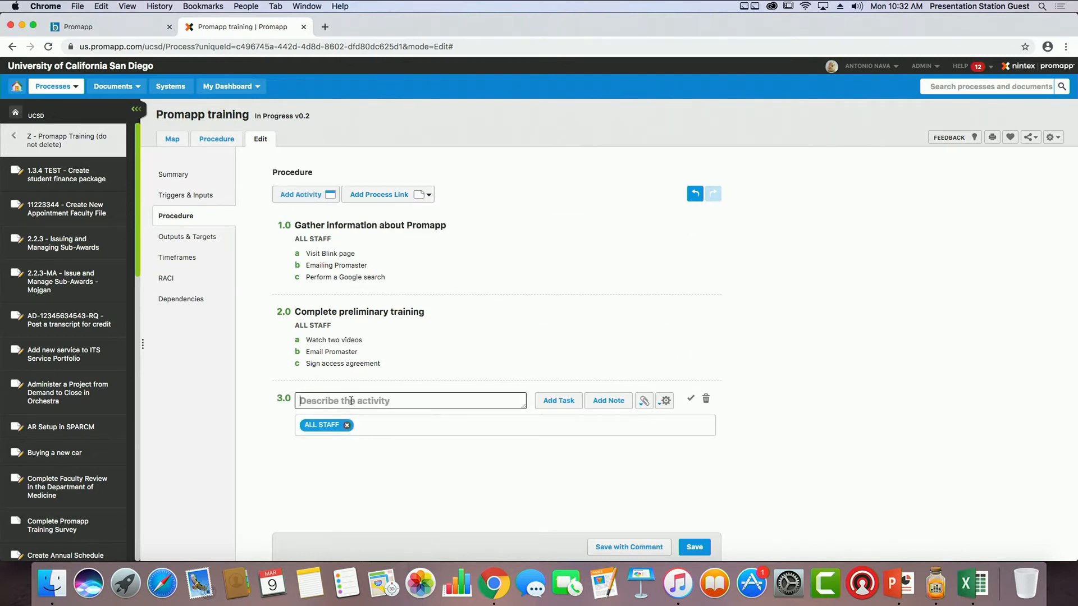
type("Attend in-")
type("person training")
Step: Add the tasks "Block calendar", "Confirm with manager" and "Identify a process map to bring to training session" to the third activity, followed by two blank tasks
left_click(558, 401)
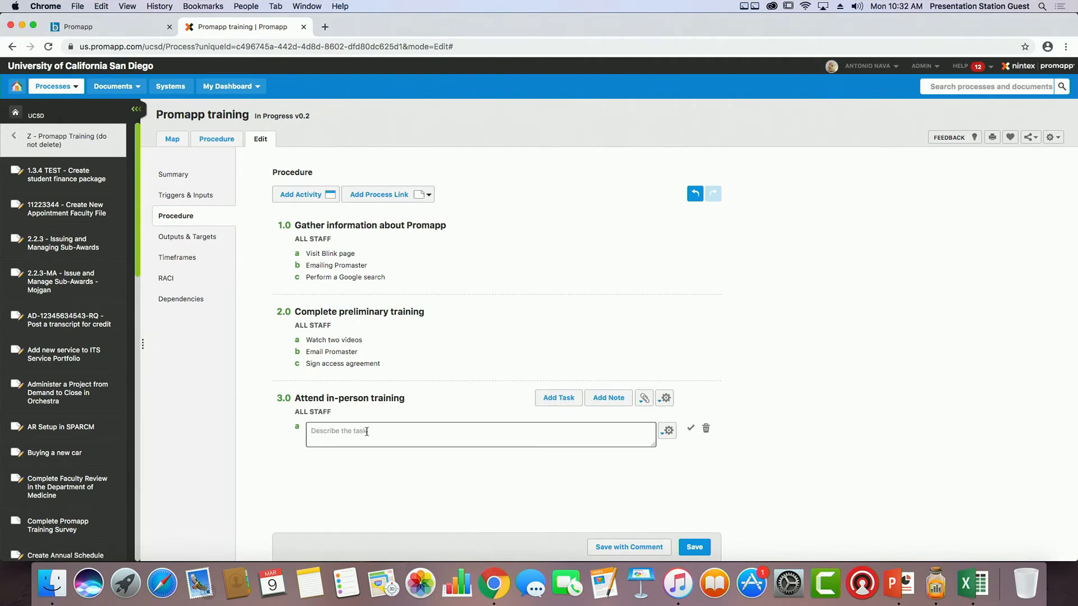
type("Block calendar")
key("Return")
type("Confirm with manager")
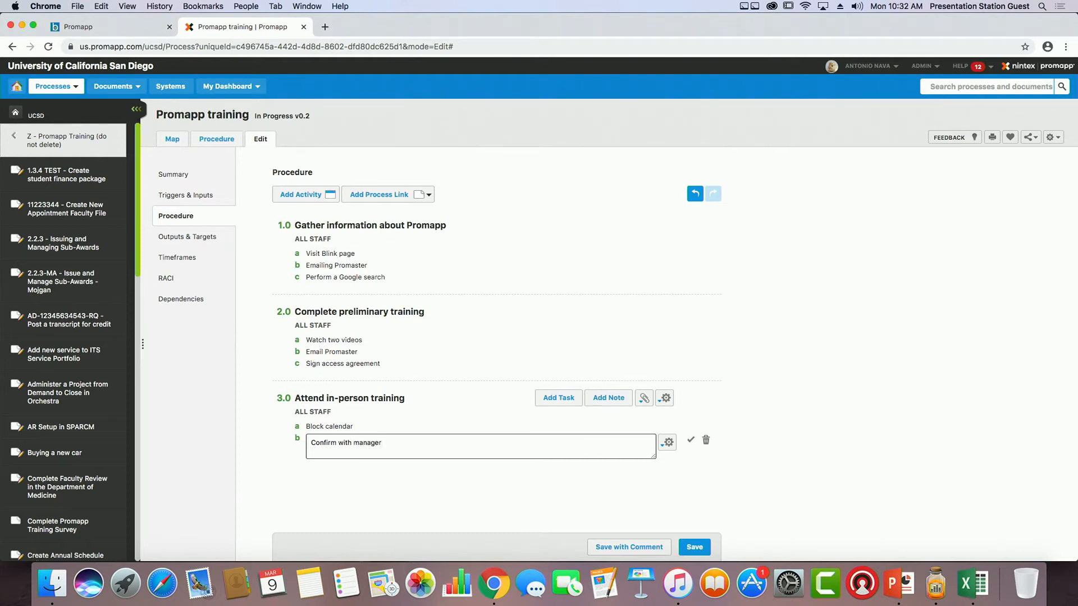
key("Return")
type("Identify a process map to br")
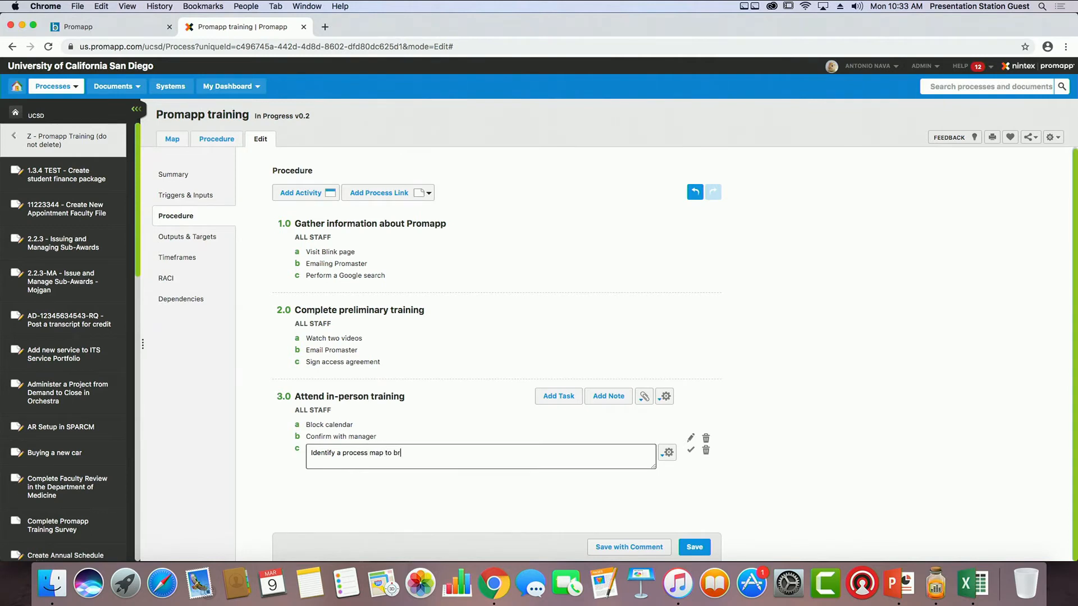
type("ing to training session")
left_click(549, 402)
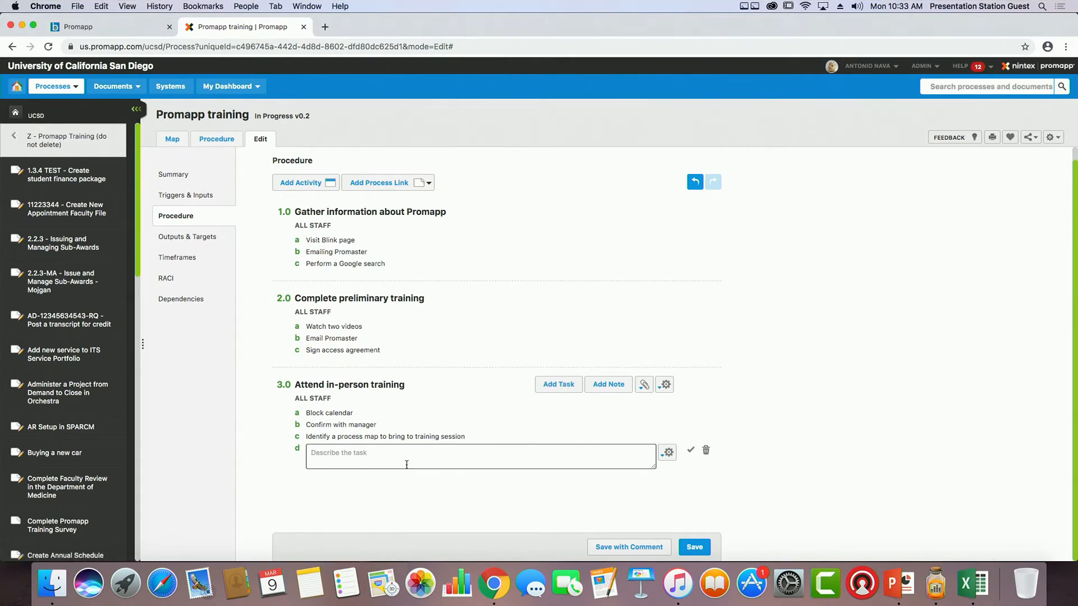
key("Return")
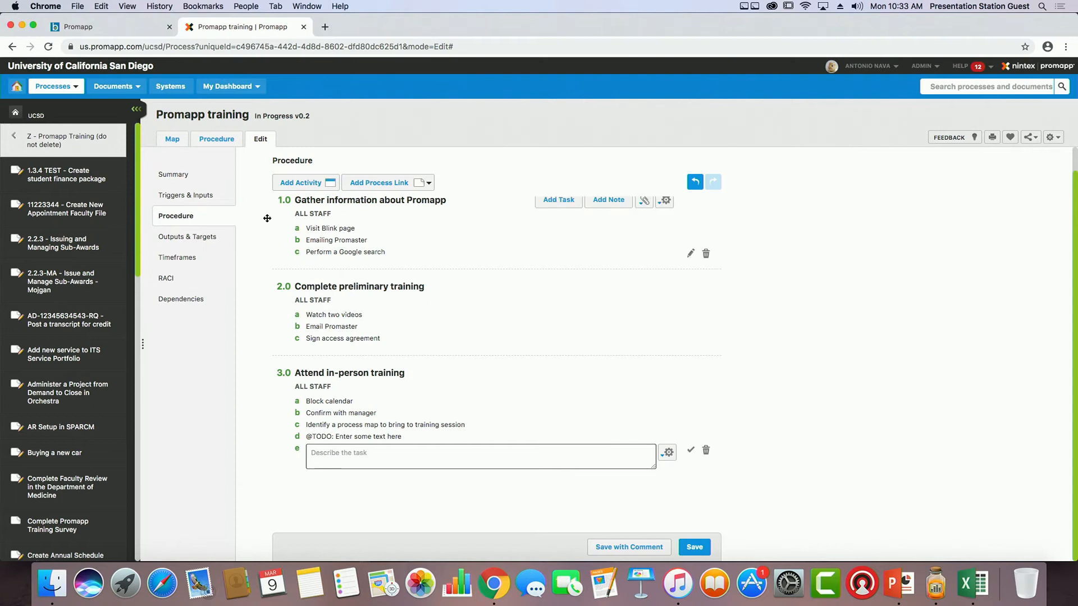
Step: Add a fourth activity "Prepare for training session" to the procedure and assign it to the Trainer role instead of ALL STAFF
left_click(291, 184)
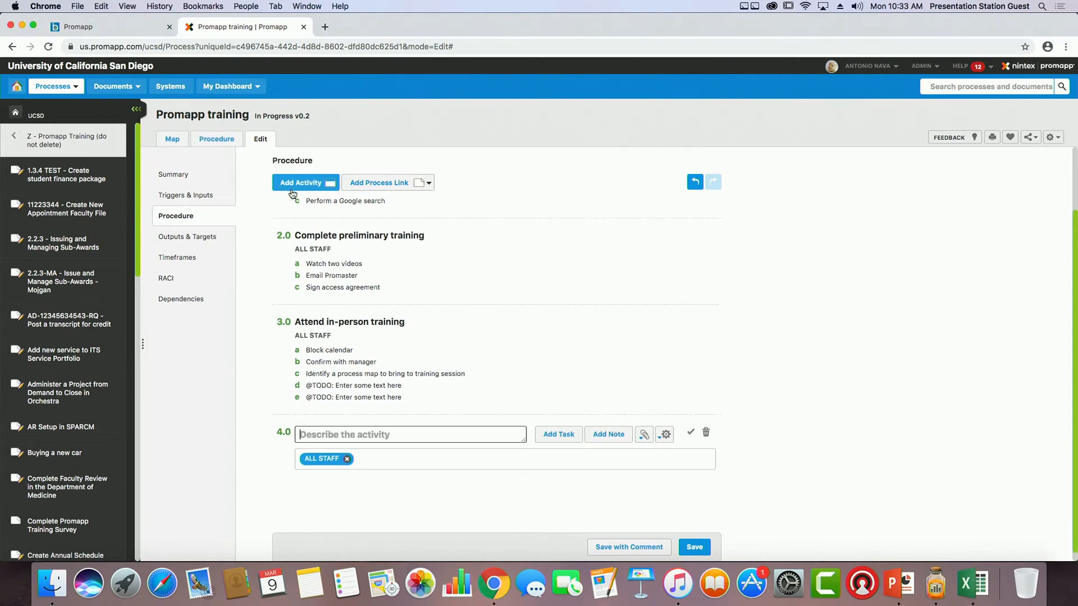
left_click(347, 451)
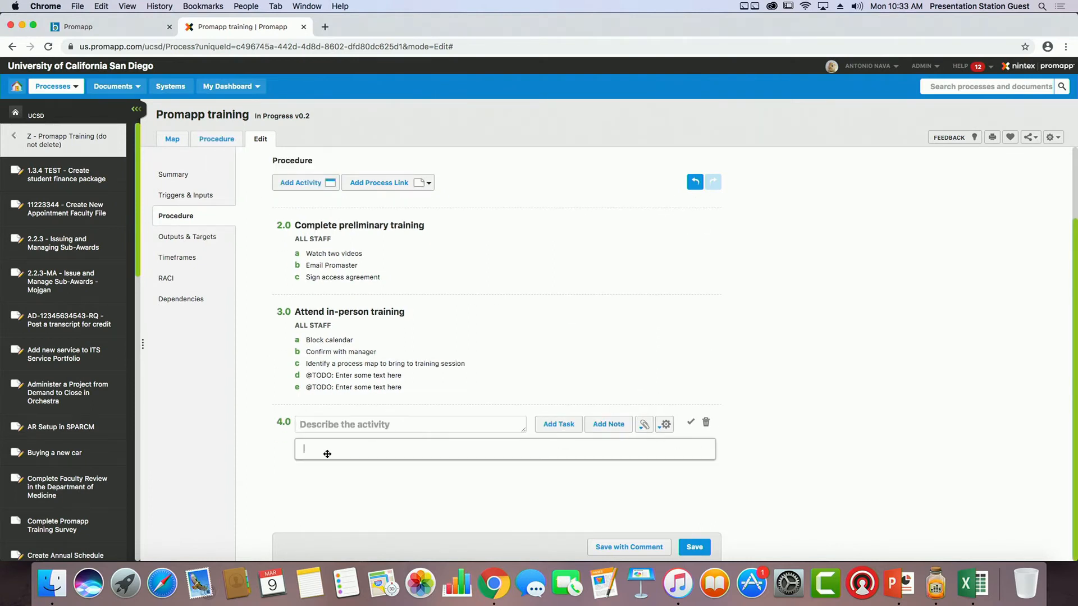
type("tr")
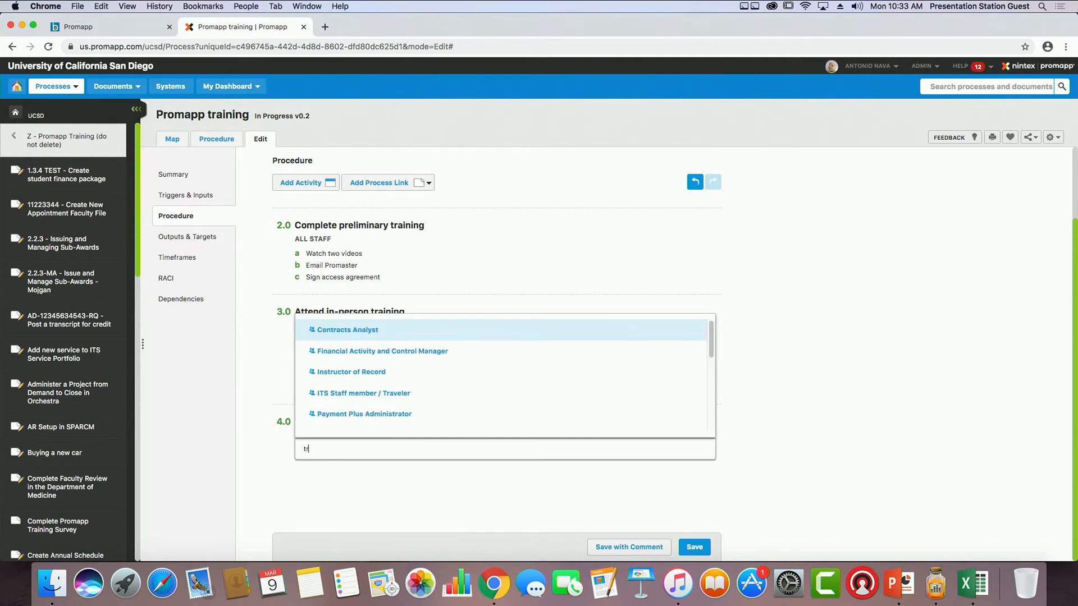
type("ainer")
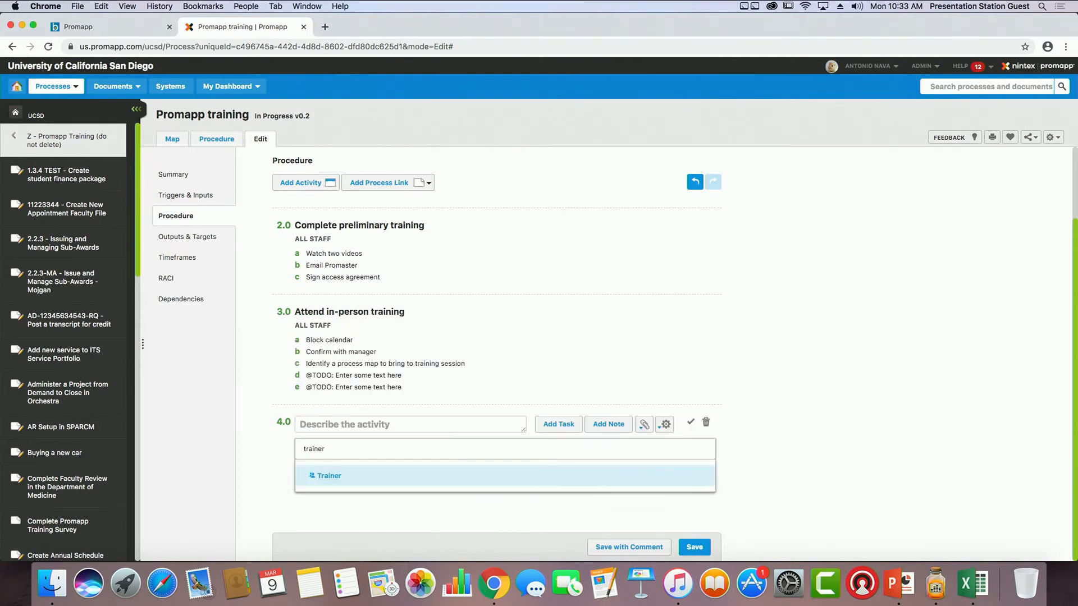
left_click(329, 476)
left_click(327, 424)
type("Pre")
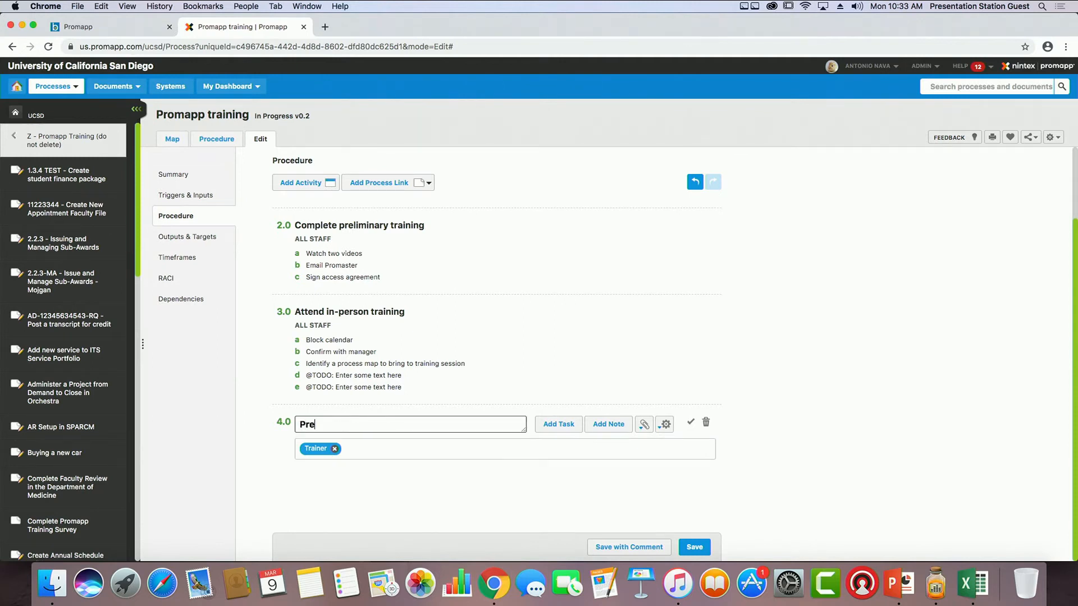
type("pare for training session")
Step: Add the tasks "Print materials", "Reserve space", "Send outlook invitations" and "Order catering" to the fourth activity and save the process
left_click(560, 426)
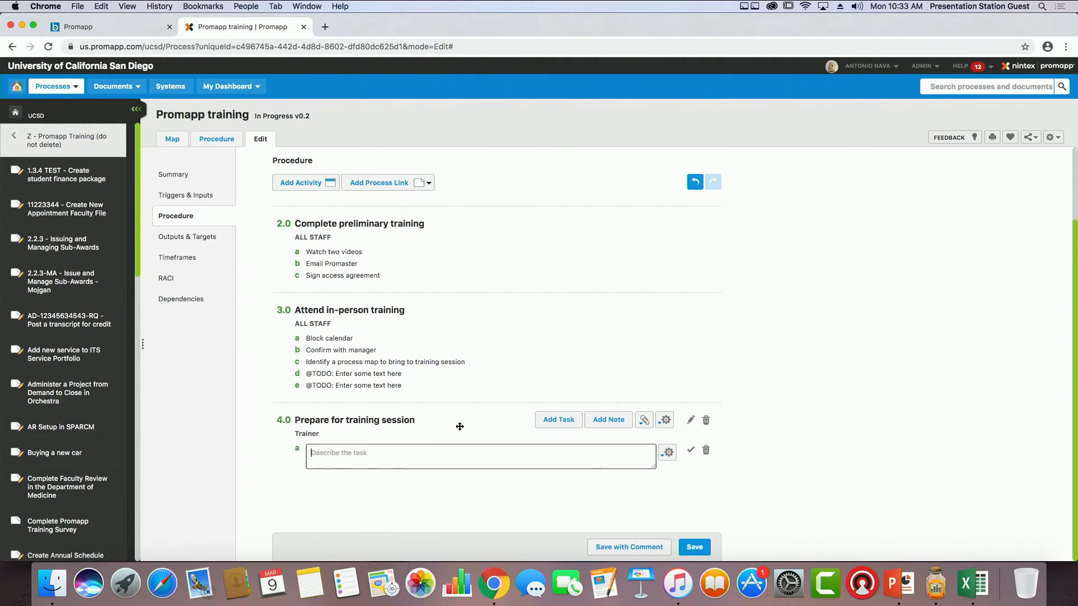
type("Print materials")
key("Return")
type("Rese")
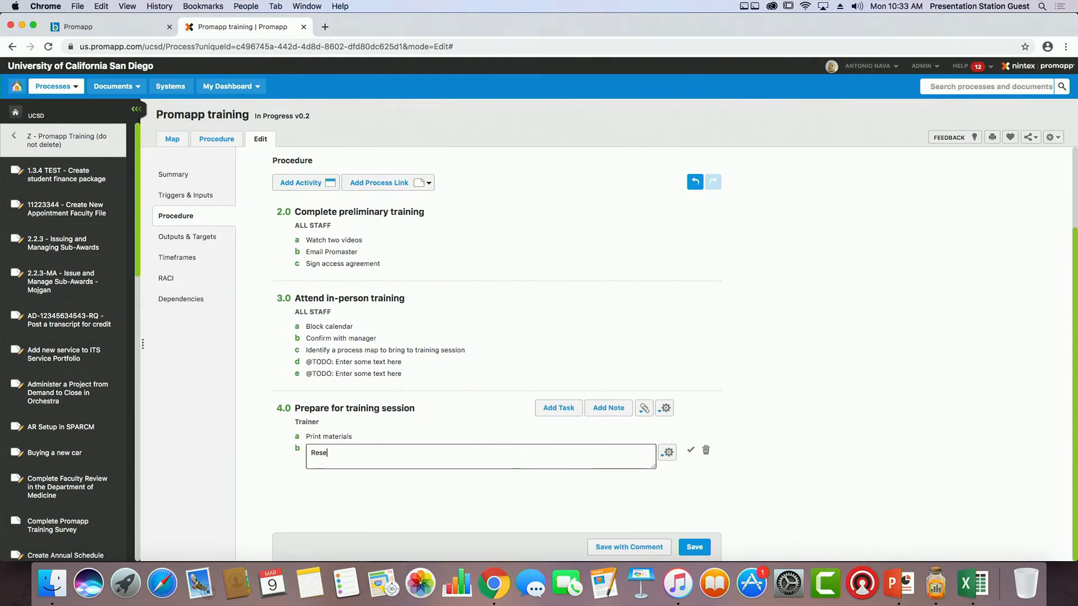
type("rve space")
key("Return")
type("Send outloo")
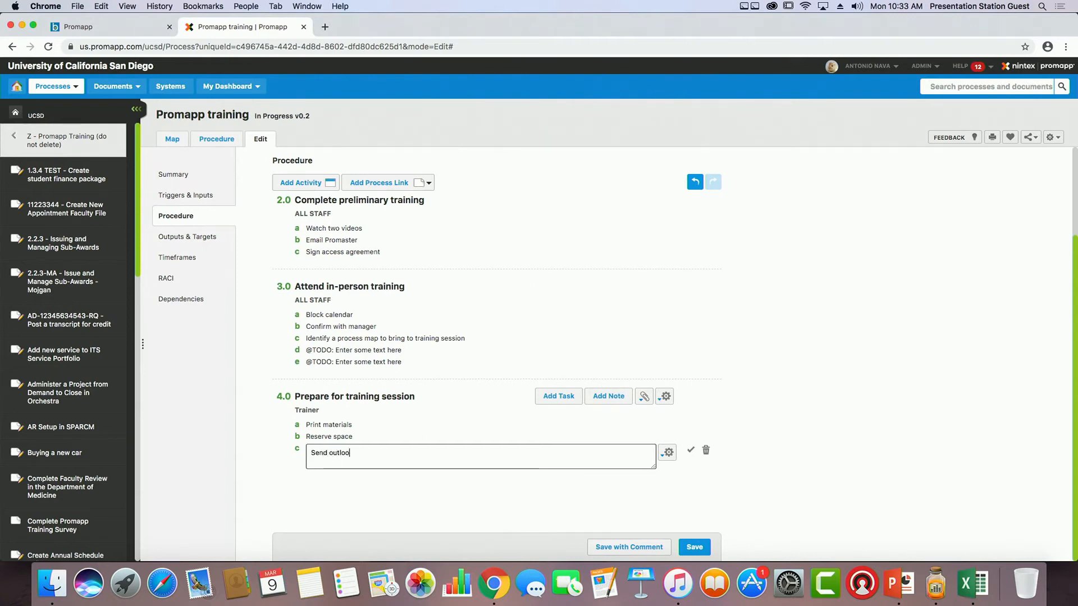
type("tlook invitations")
key("Return")
type("Order catering")
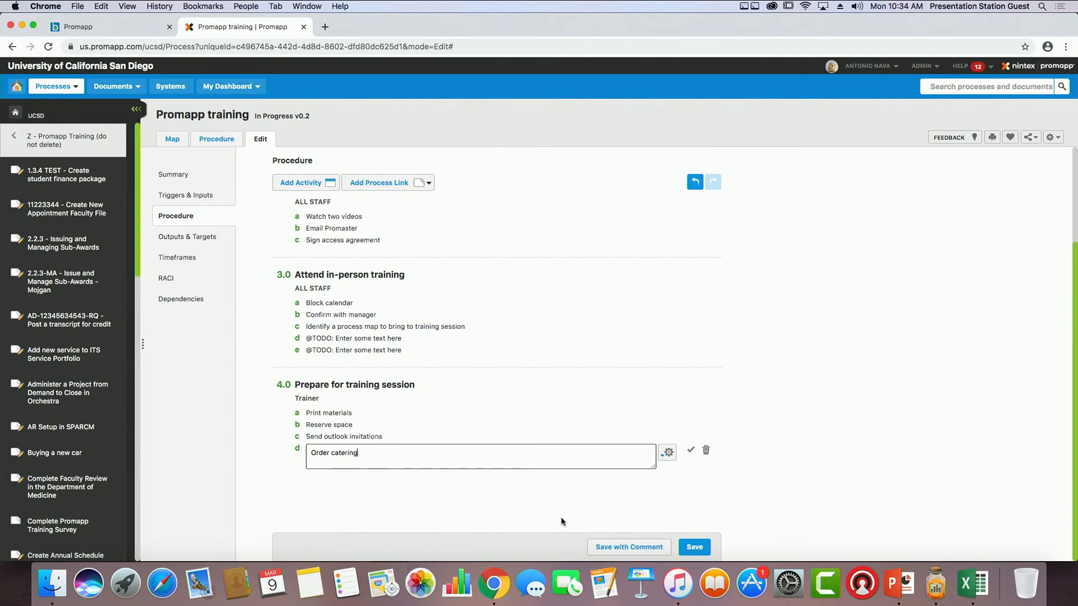
left_click(695, 548)
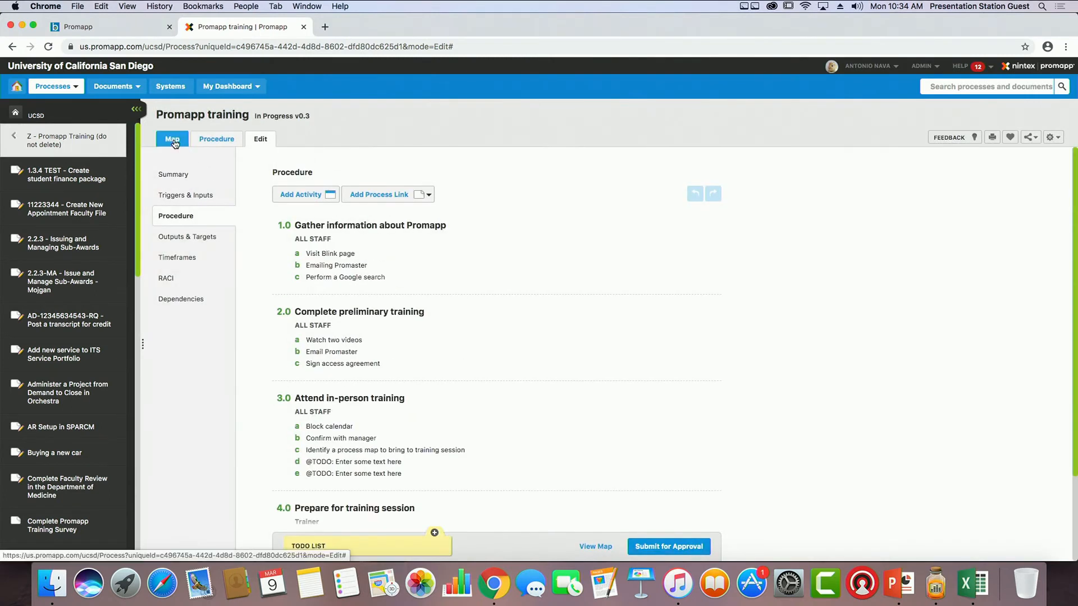
Step: View the process map and examine the task details of the "Gather information about Promapp" activity
left_click(173, 140)
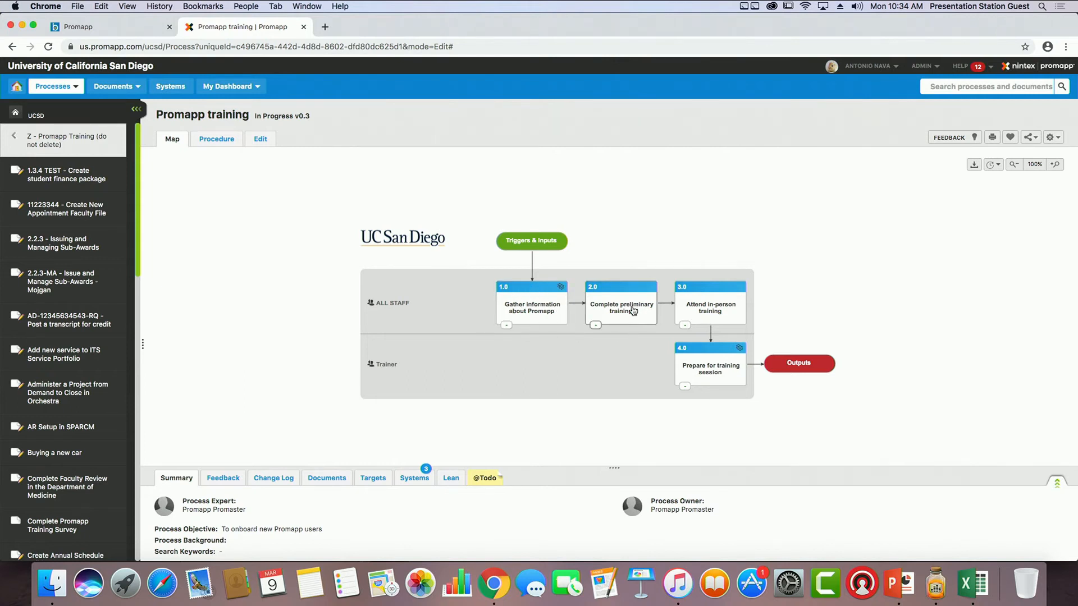
left_click(505, 331)
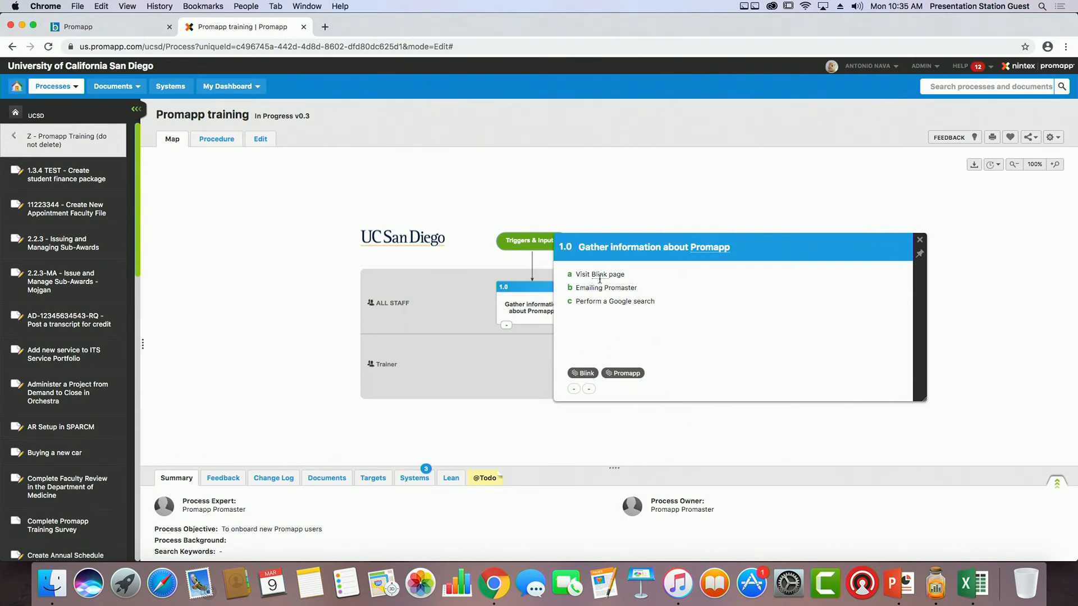
mouse_move(599, 274)
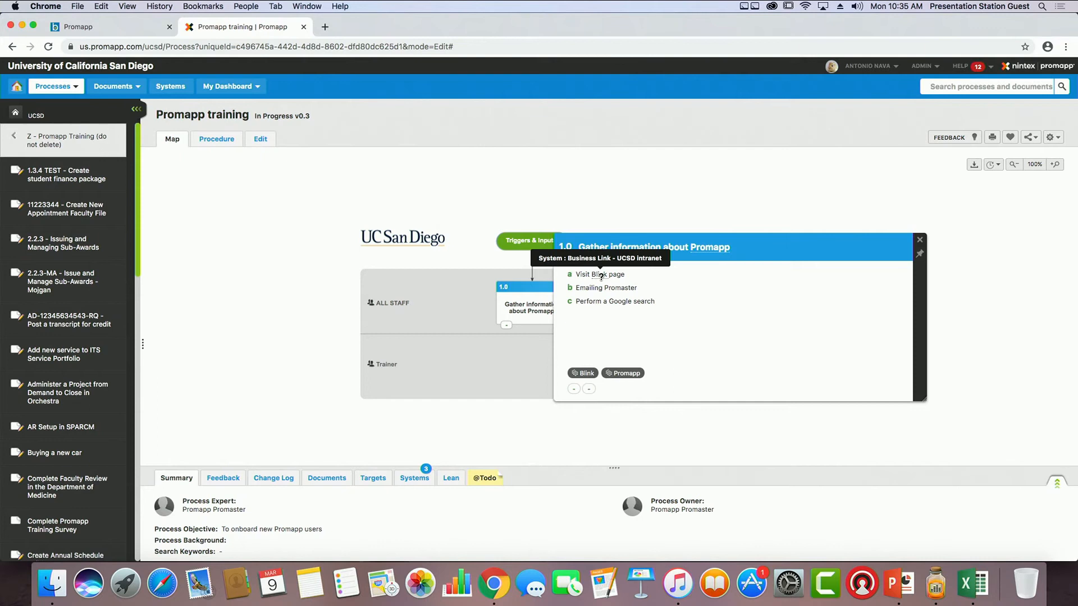
left_click(920, 239)
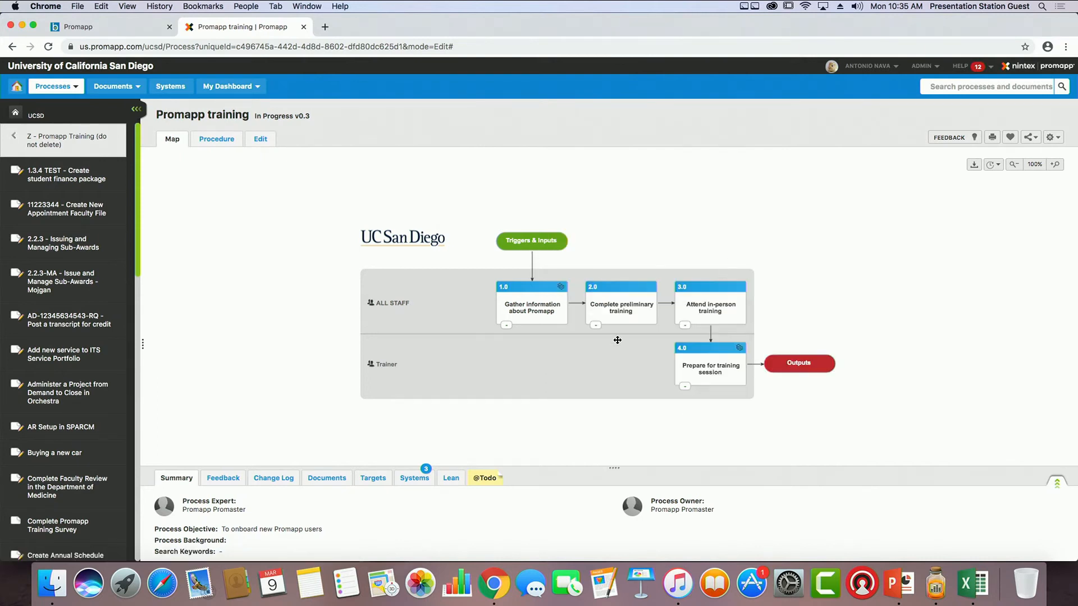
Step: Move the "Prepare for training session" activity ahead of "Attend in-person training" in the procedure and save the process
left_click(262, 139)
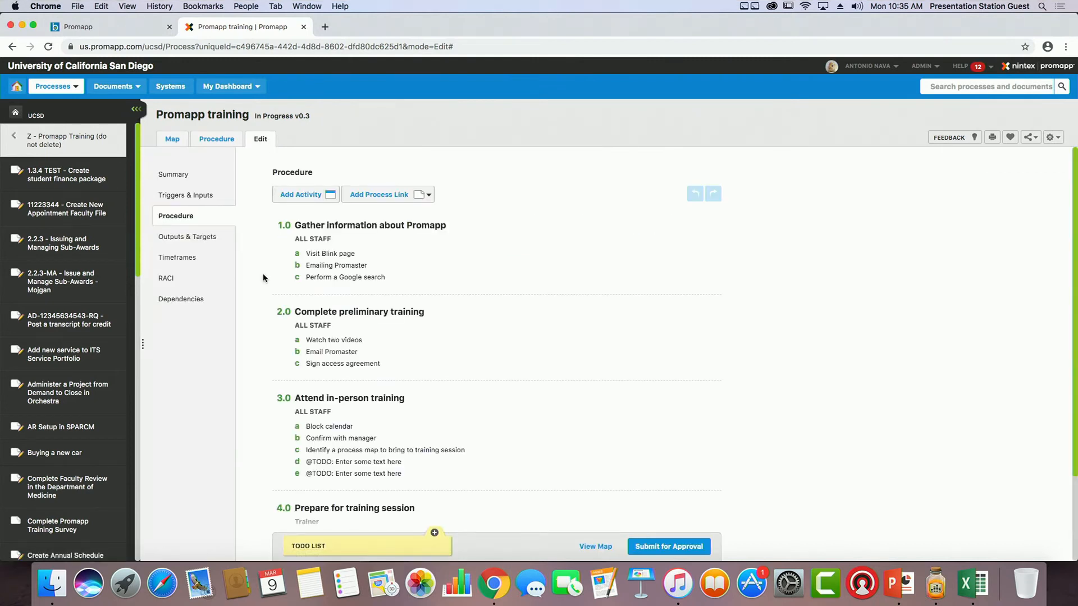
scroll(618, 368, "down", 1)
scroll(618, 367, "down", 2)
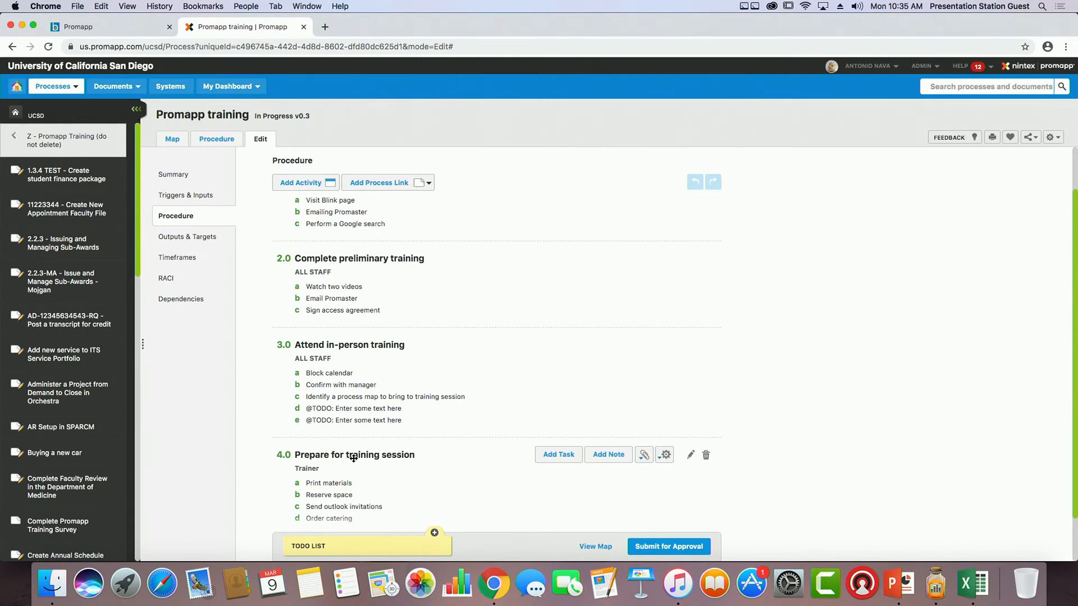
left_click_drag(353, 457, 357, 334)
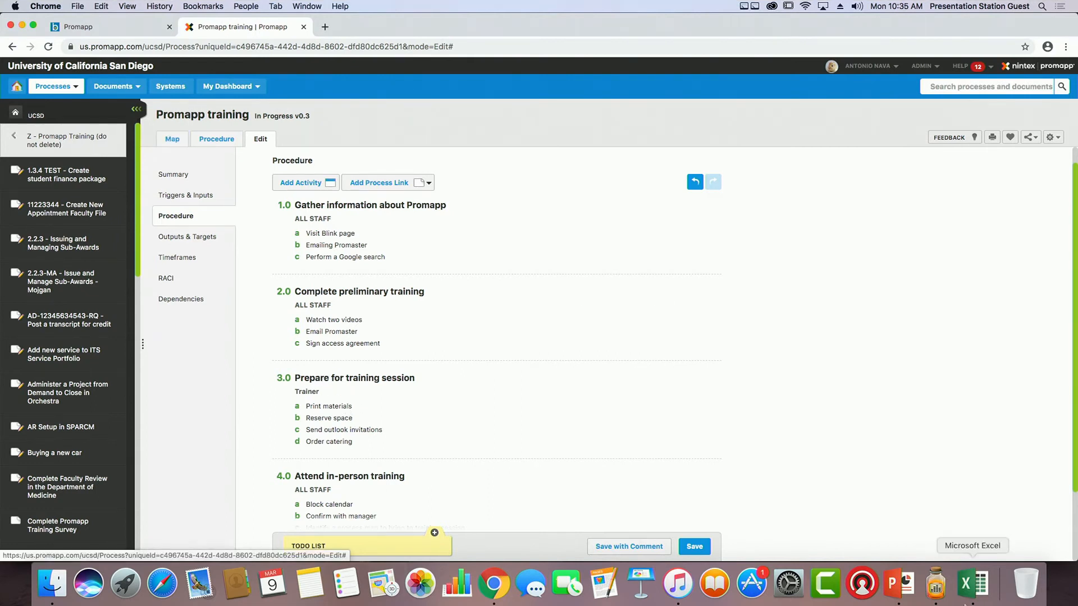
left_click(695, 546)
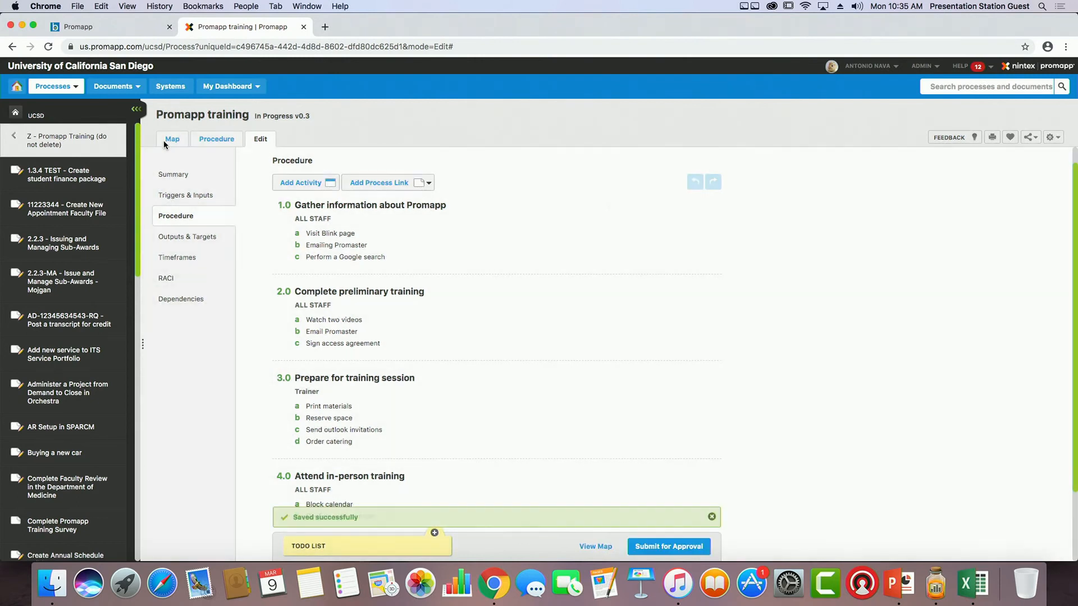
Step: View the process map to check the new order of the activities across the two roles
left_click(167, 141)
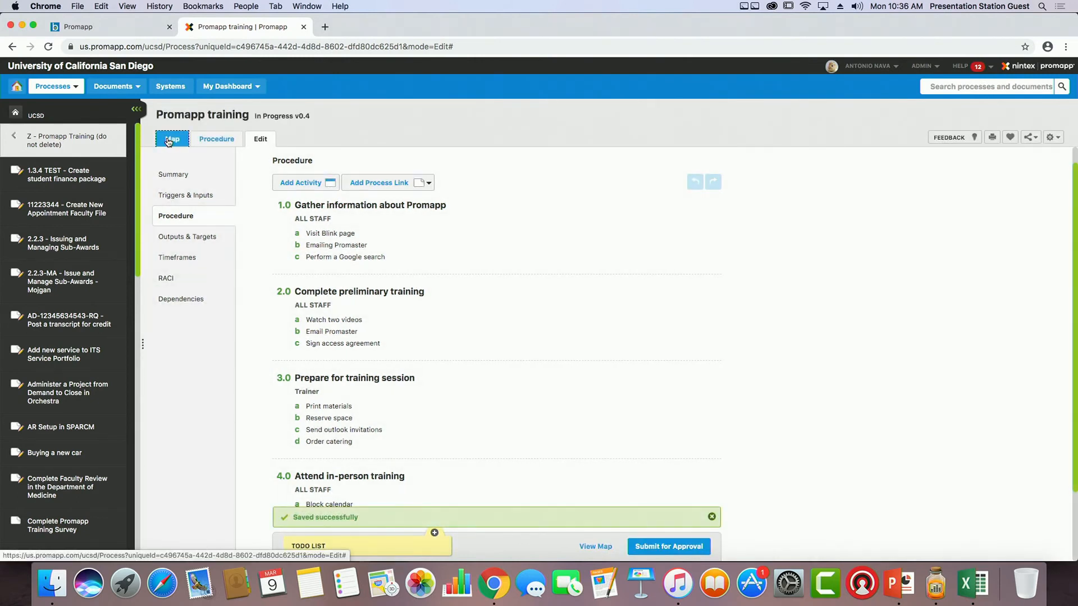
left_click(167, 141)
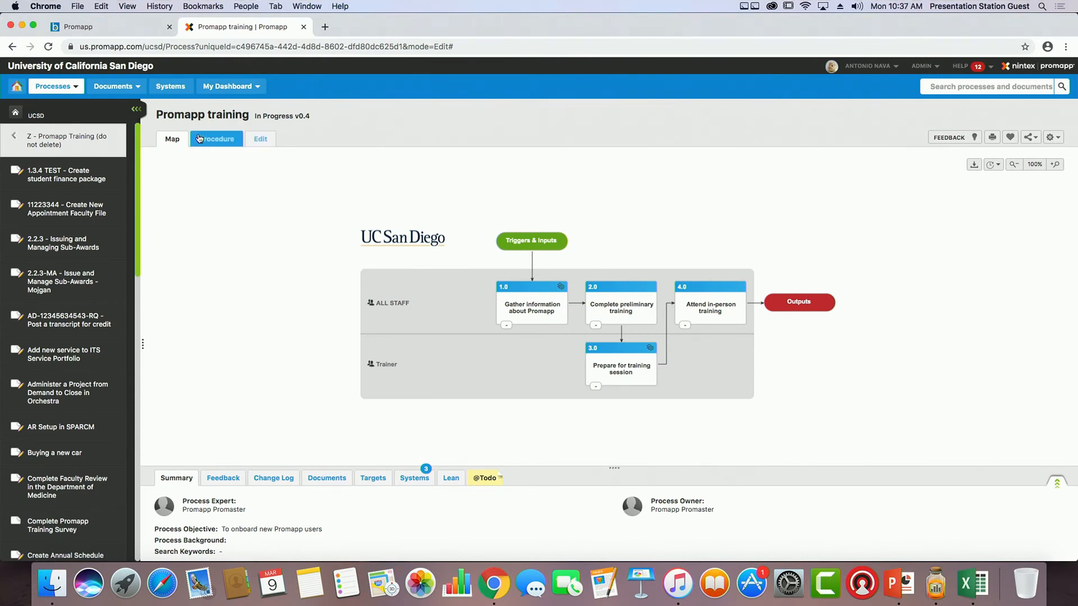
left_click(43, 87)
Step: Return to editing the procedure and look over the task, attachment and settings options of the "Complete preliminary training" activity
left_click(263, 143)
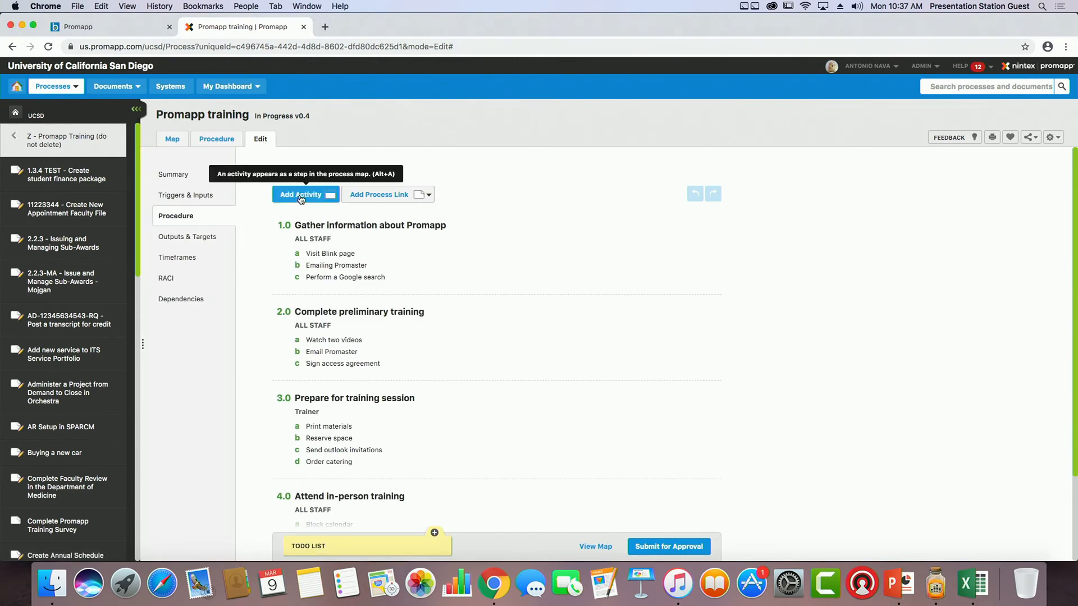
mouse_move(556, 319)
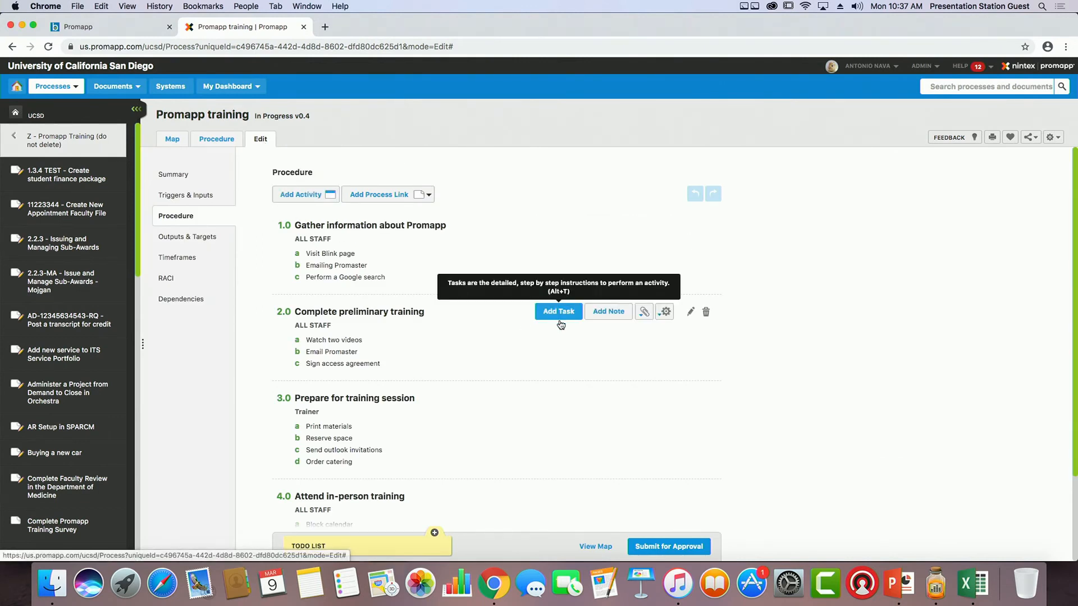
left_click(645, 316)
left_click(665, 312)
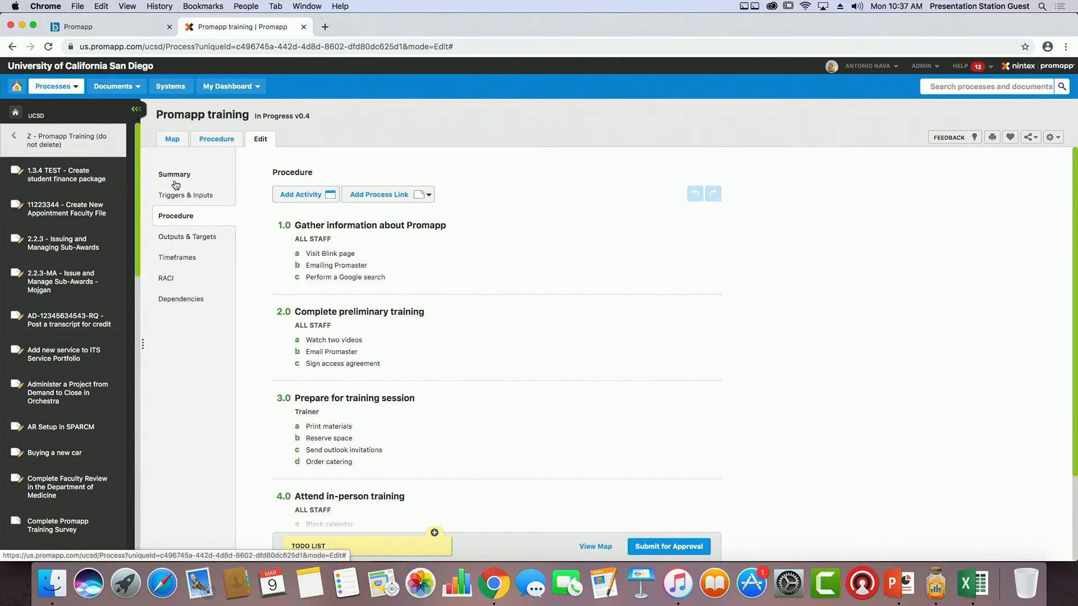
Step: In the process timeframes, set the "Gather information about Promapp" activity's active time to 30m and total time to 1d 2.5h
left_click(182, 258)
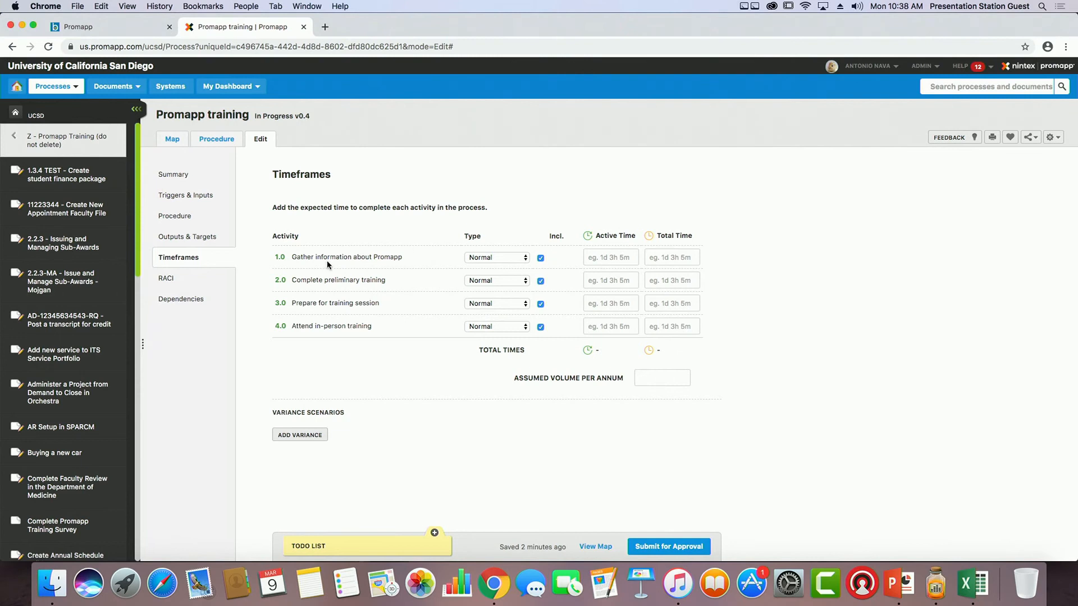
left_click(621, 262)
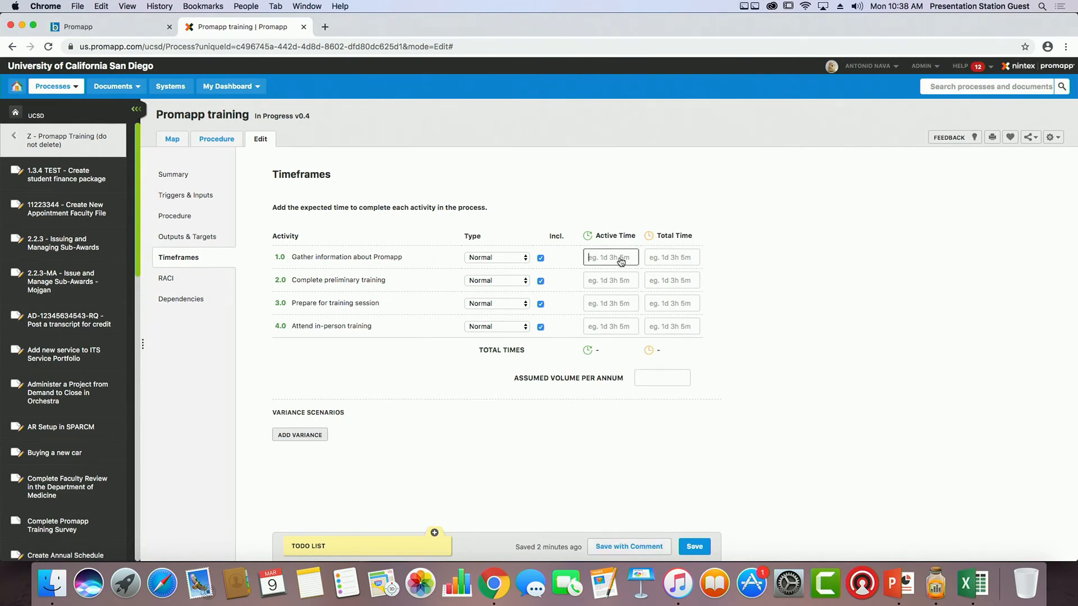
type("30m")
key("Tab")
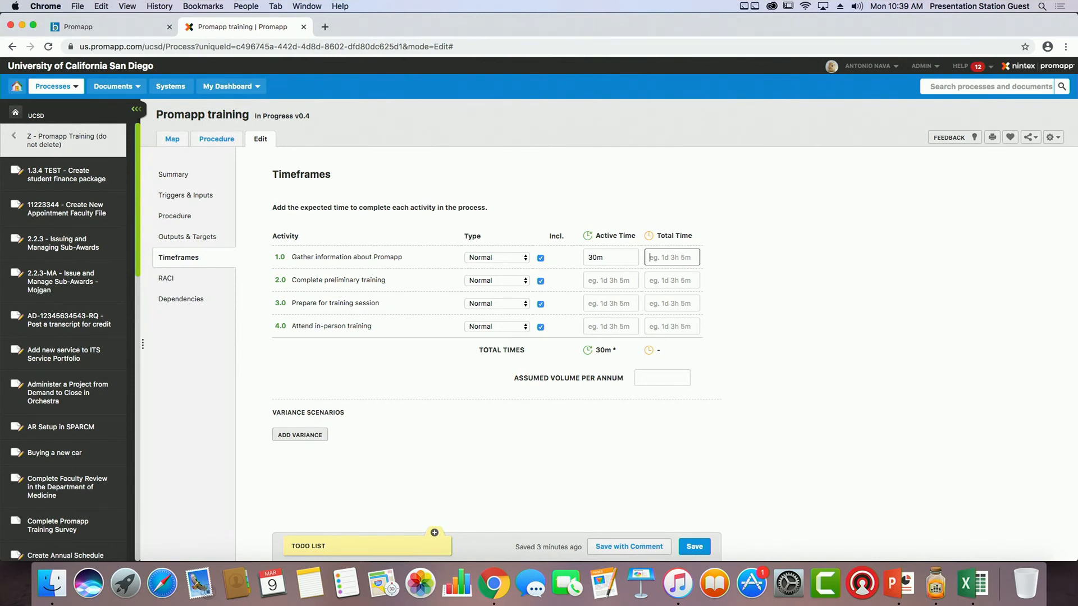
type("1d2h30m")
key("Tab")
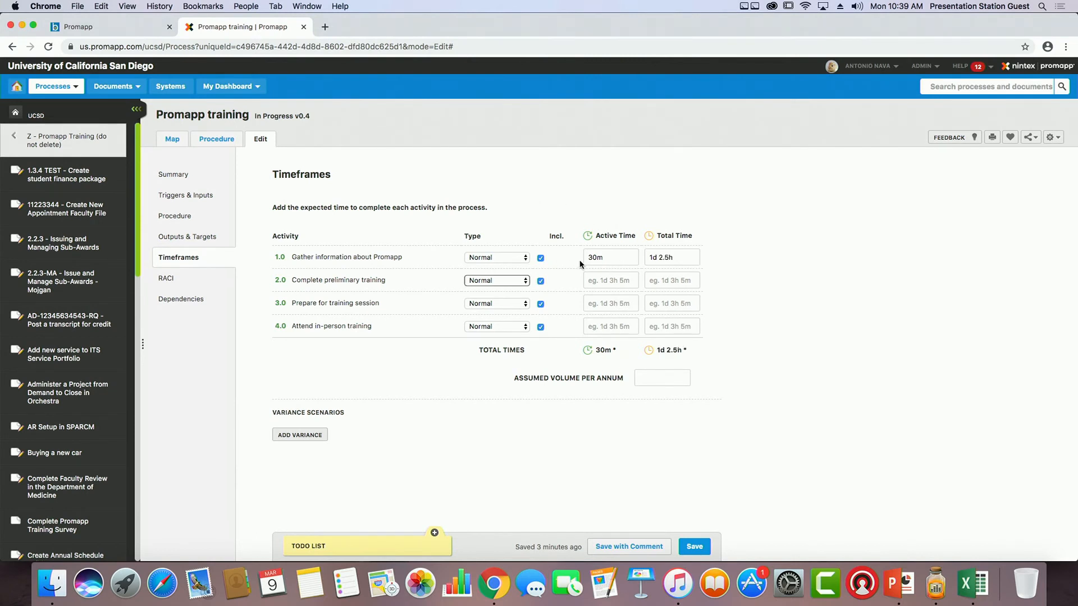
Step: Set the active times to 30m for "Complete preliminary training", 15m for "Prepare for training session" and 2.5h for "Attend in-person training"
left_click(614, 286)
type("30m")
key("Tab")
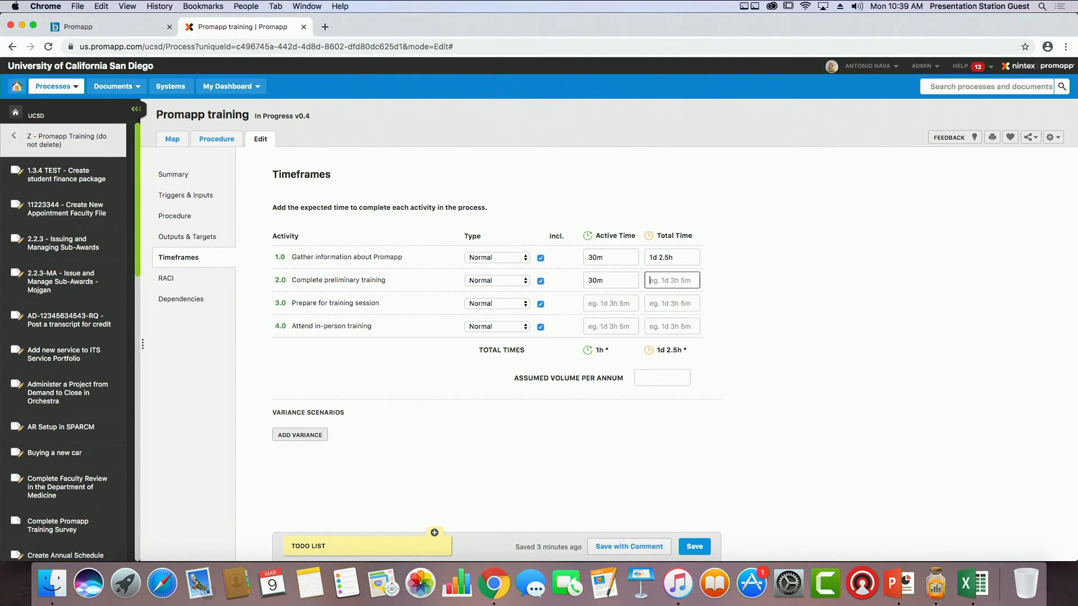
left_click(607, 309)
type("15m")
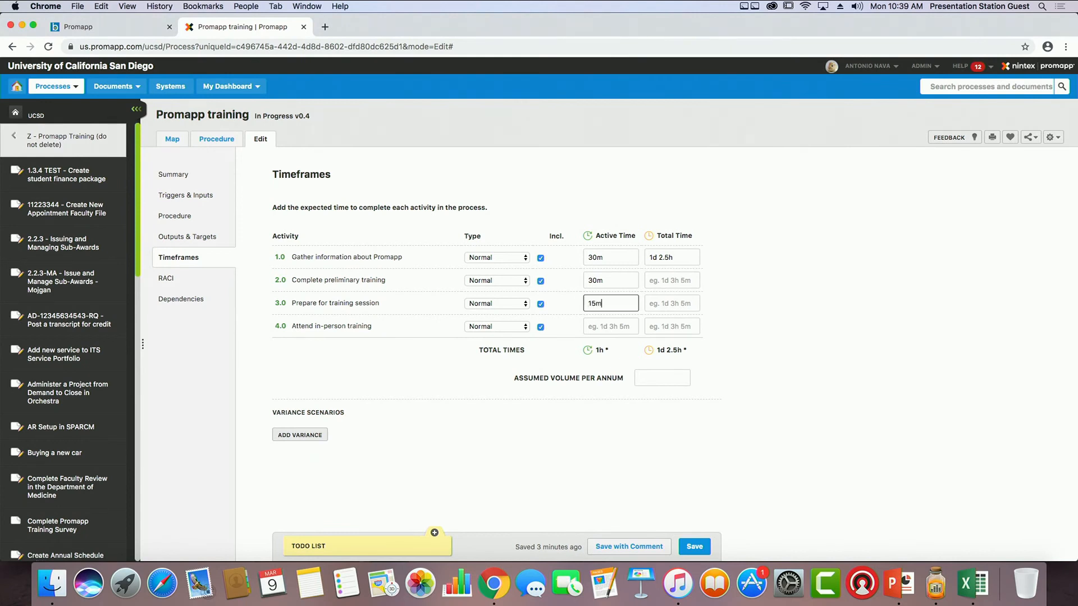
key("Tab")
left_click(613, 329)
type("2.5h")
key("Tab")
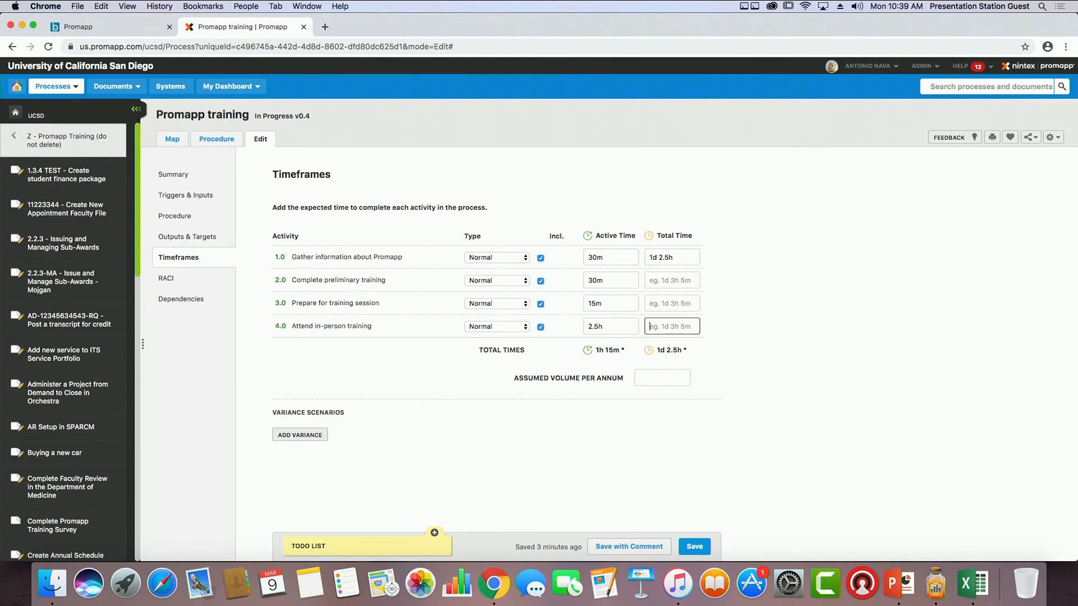
Step: Set the assumed volume per annum to 250, save the process and return to its map
left_click(646, 385)
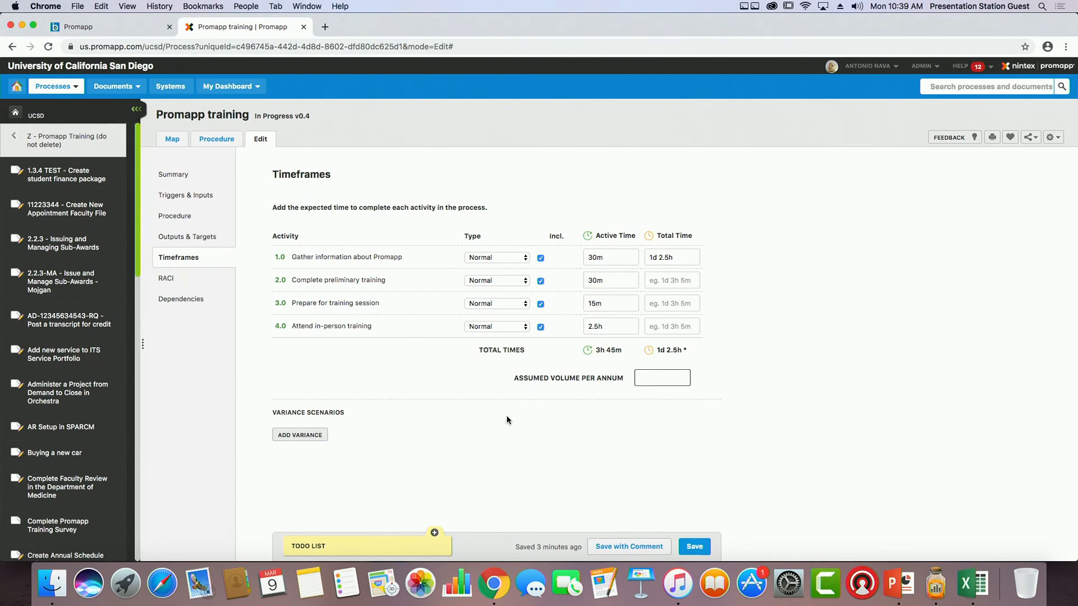
type("250")
left_click(470, 372)
left_click(695, 547)
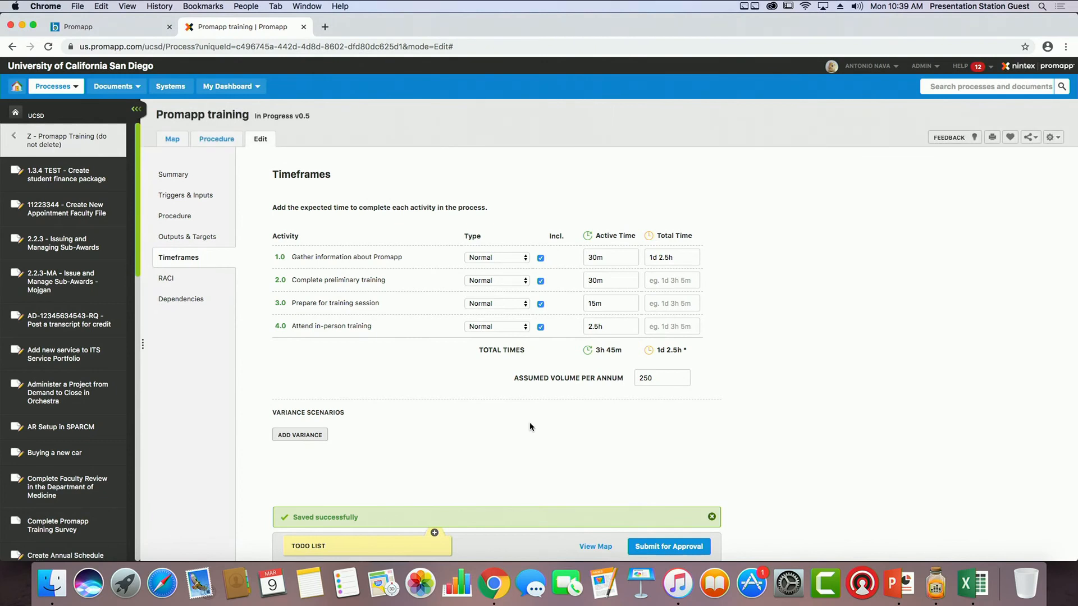
left_click(164, 141)
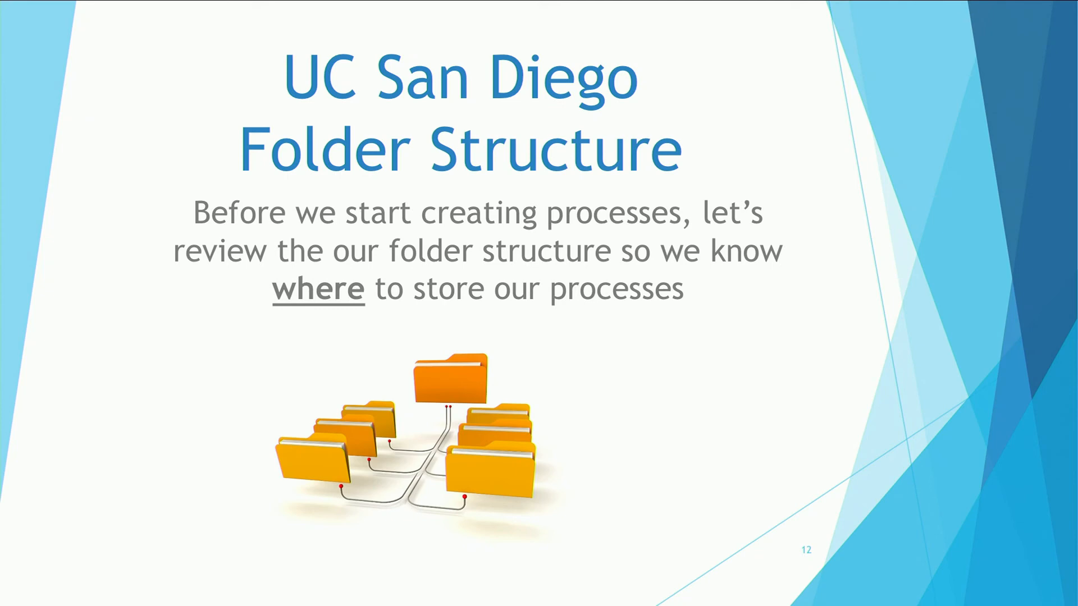
key("Right")
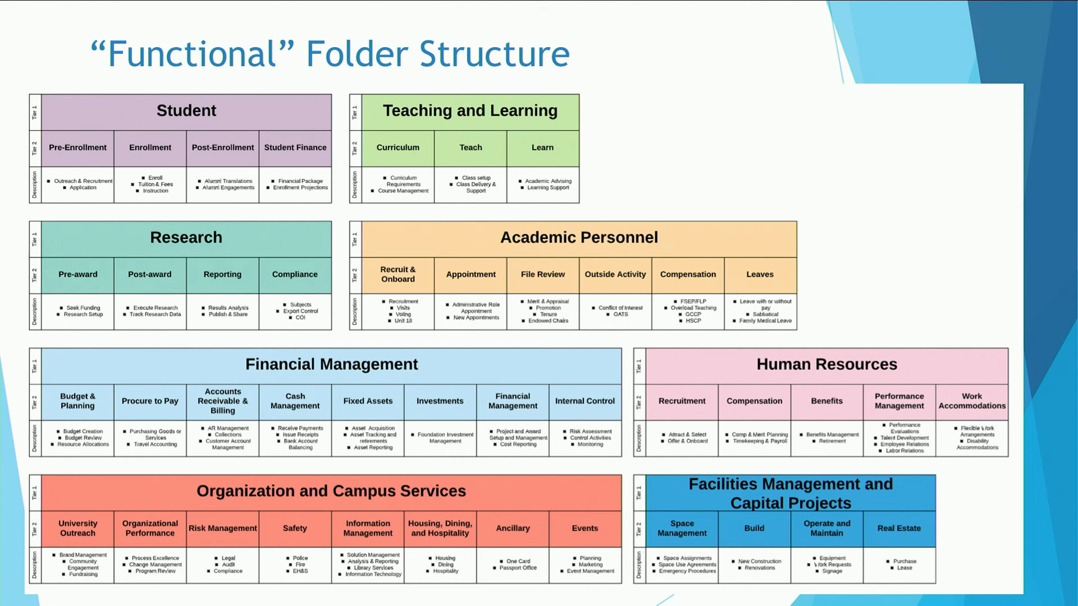
key("Right")
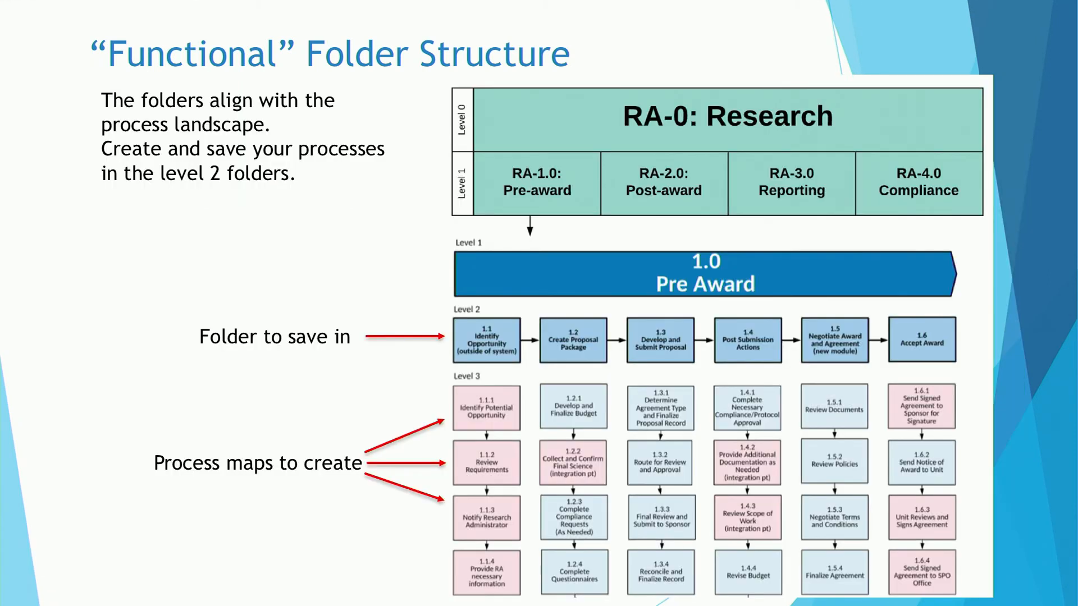